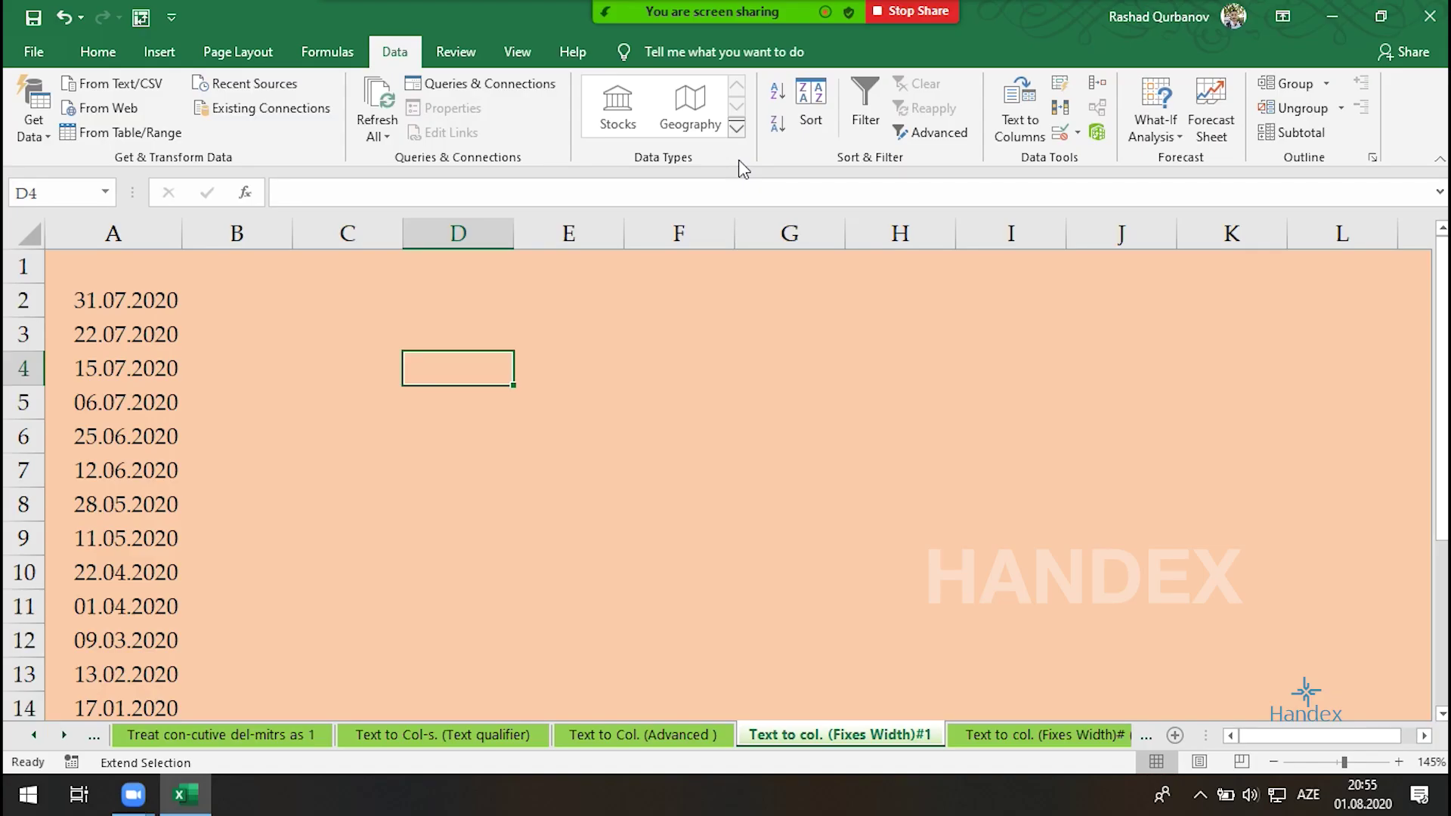
Turn off Extend Selection with F8 on the dates sheet
{"action": "key", "text": "F8"}
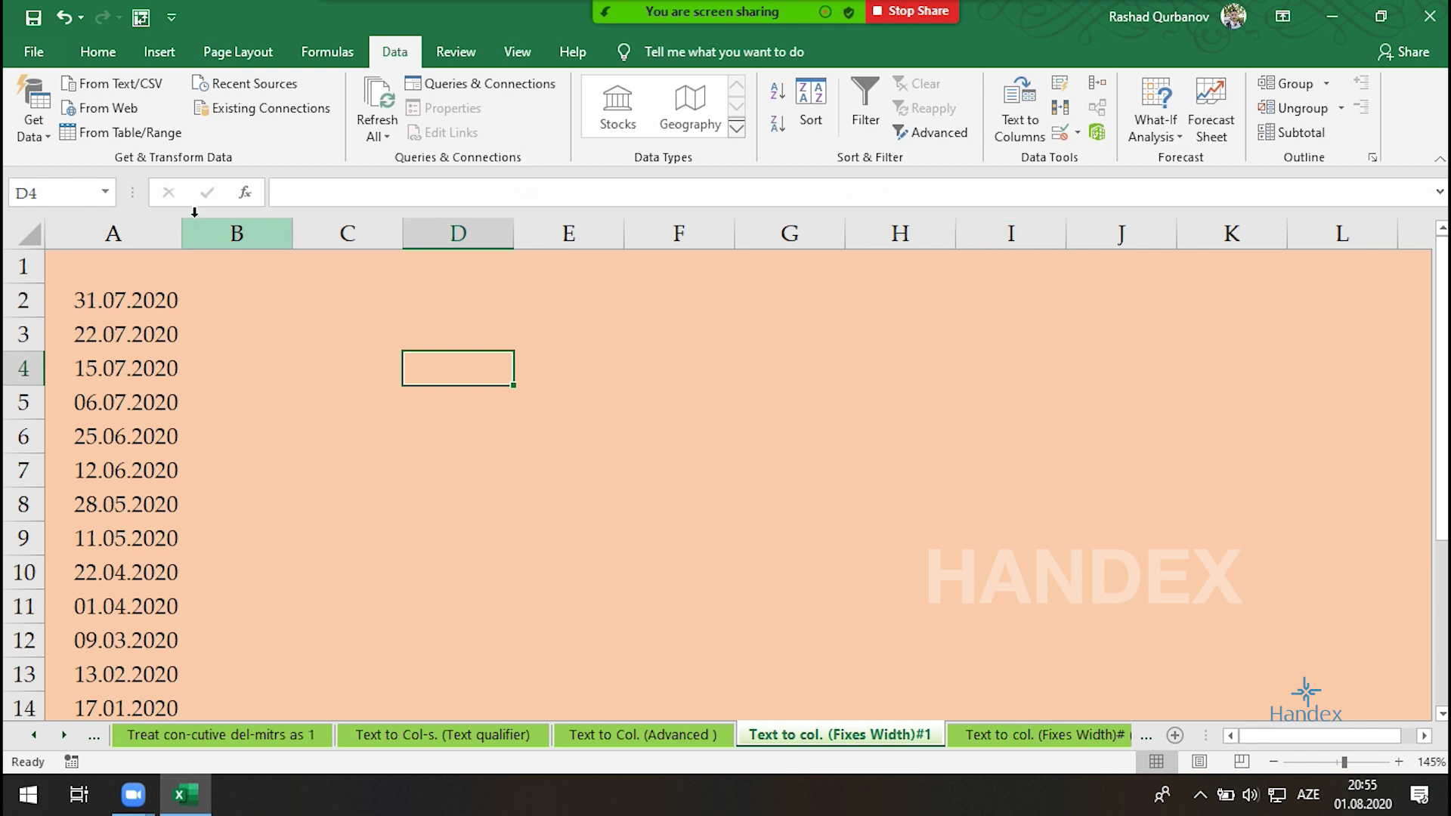
Select column A, open Text to Columns, then cancel it, leaving the dates unchanged
{"action": "left_click", "coordinate": [114, 233]}
{"action": "left_click", "coordinate": [1020, 135]}
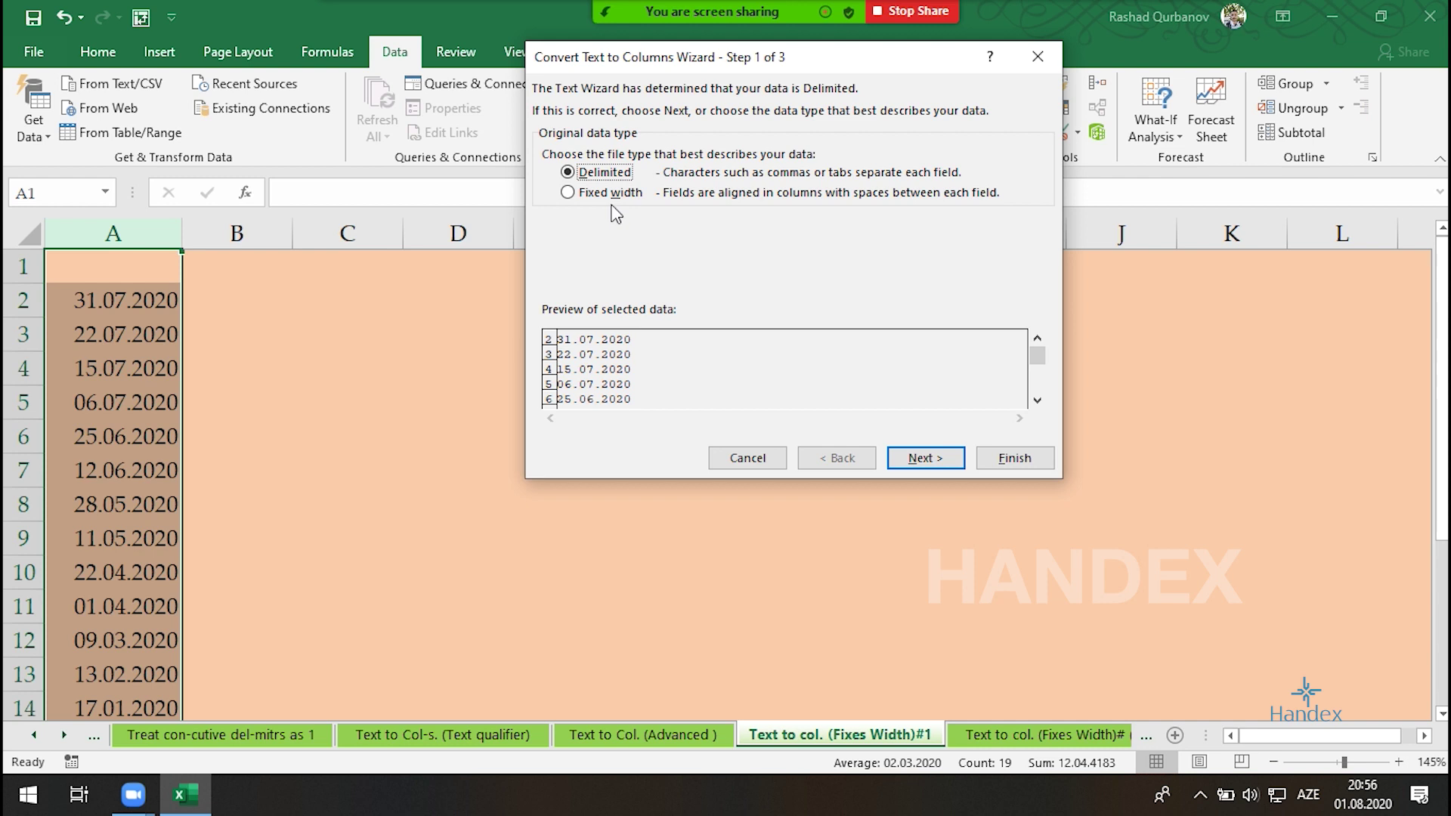
{"action": "key", "text": "Escape"}
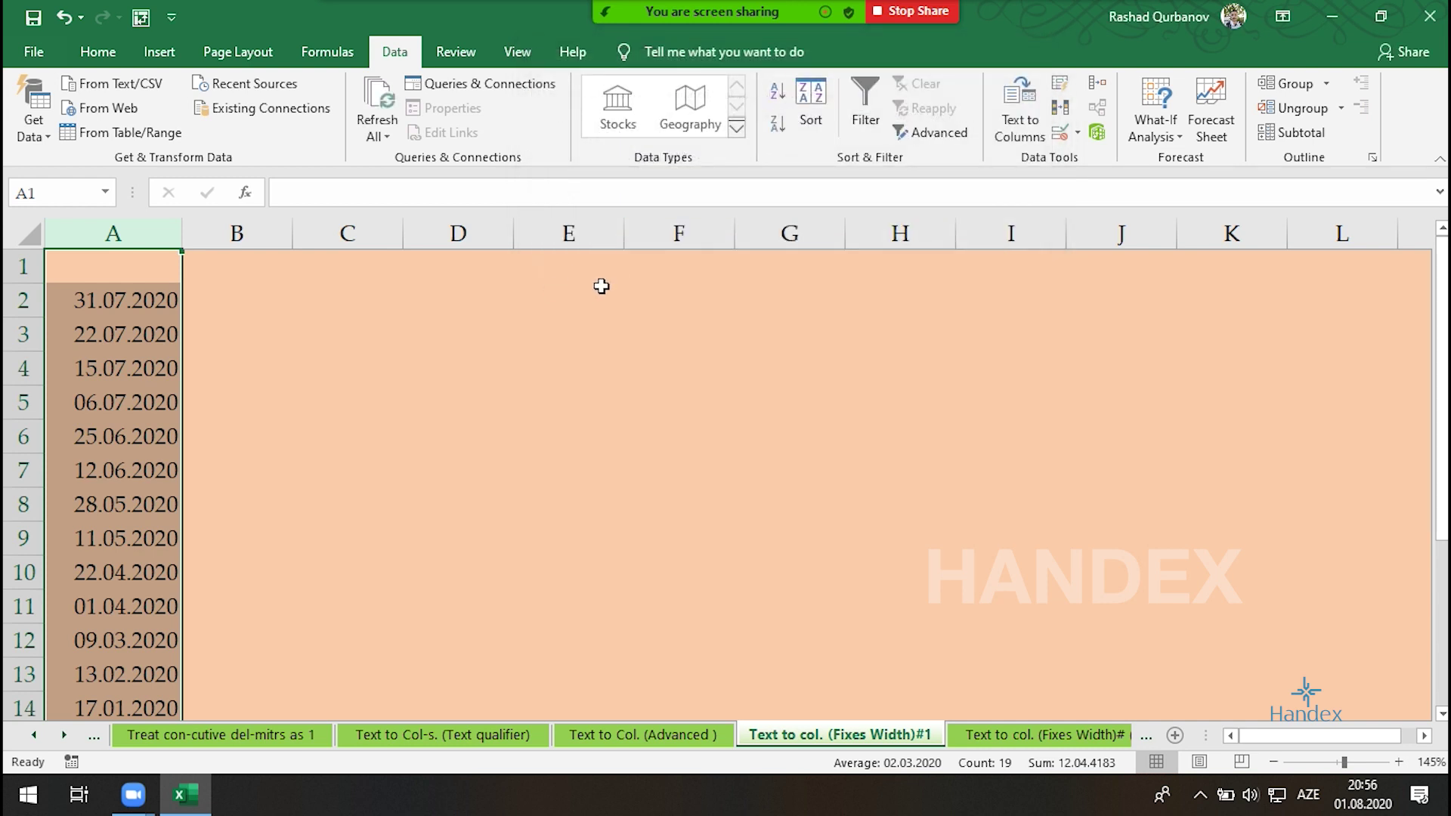
{"action": "scroll", "coordinate": [173, 340], "scroll_direction": "down", "scroll_amount": 2}
{"action": "scroll", "coordinate": [151, 378], "scroll_direction": "down", "scroll_amount": 4}
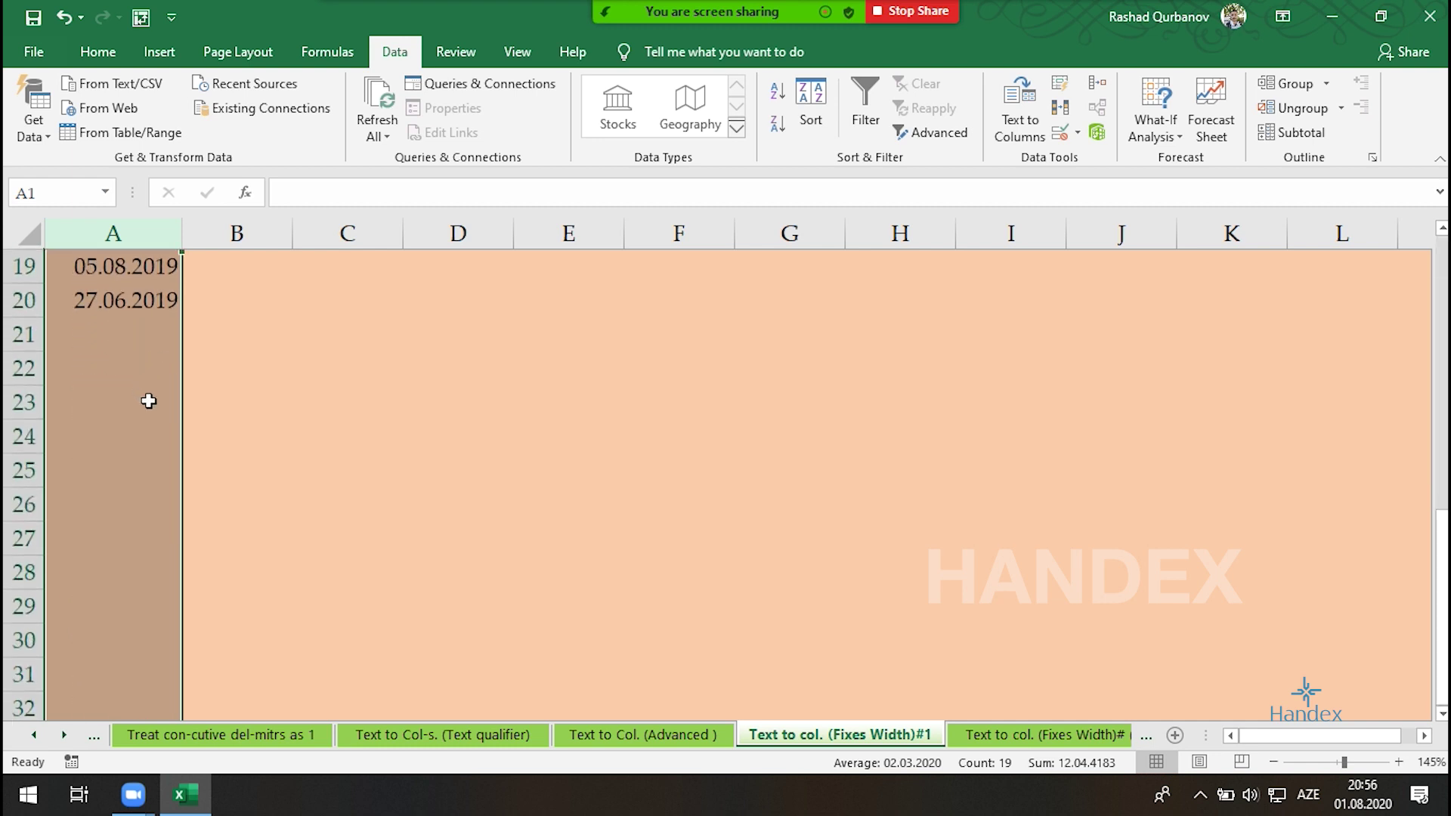
{"action": "scroll", "coordinate": [146, 378], "scroll_direction": "up", "scroll_amount": 6}
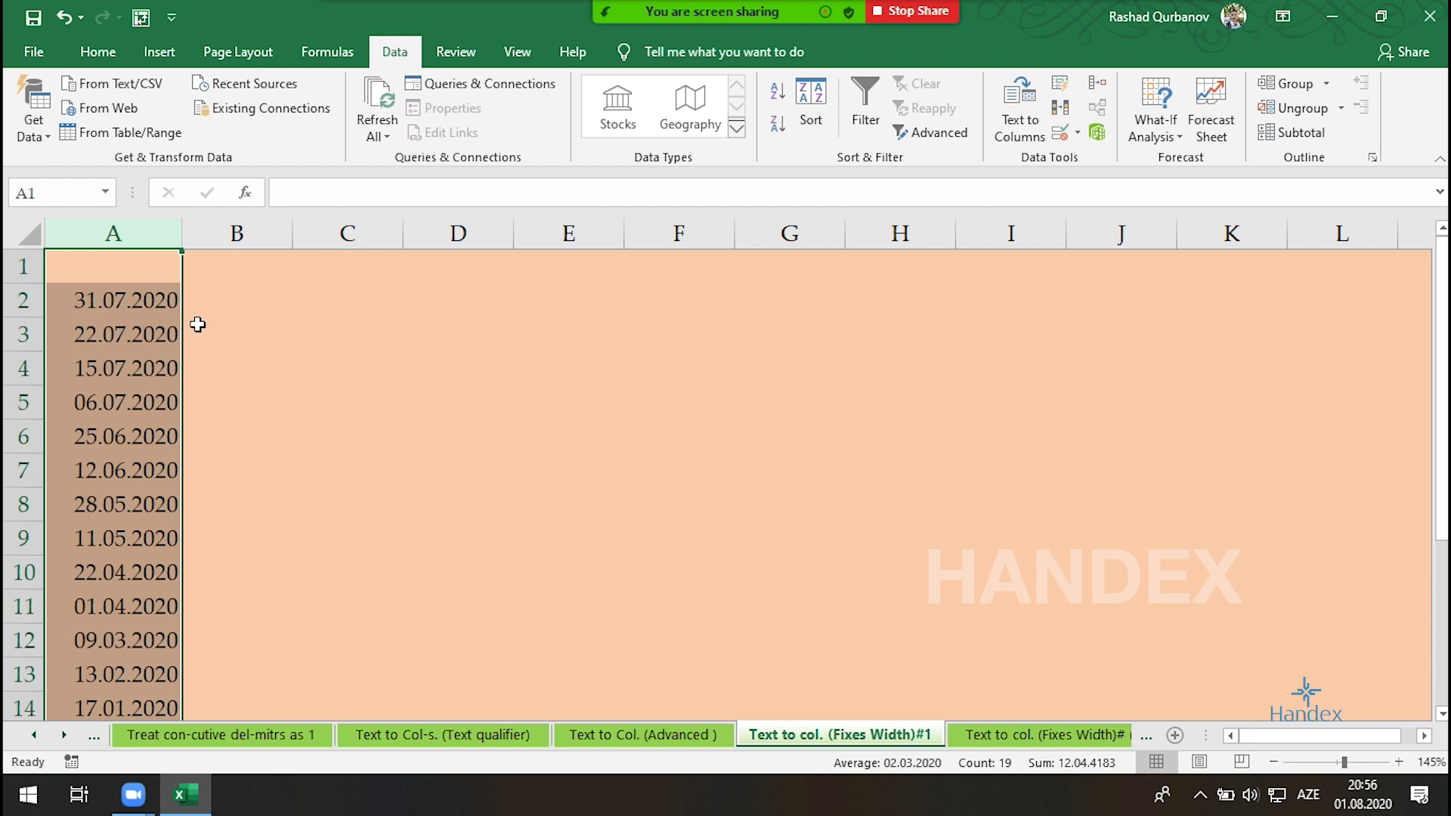
Reopen Text to Columns with Fixed width chosen and reach the column-break step
{"action": "left_click", "coordinate": [1020, 129]}
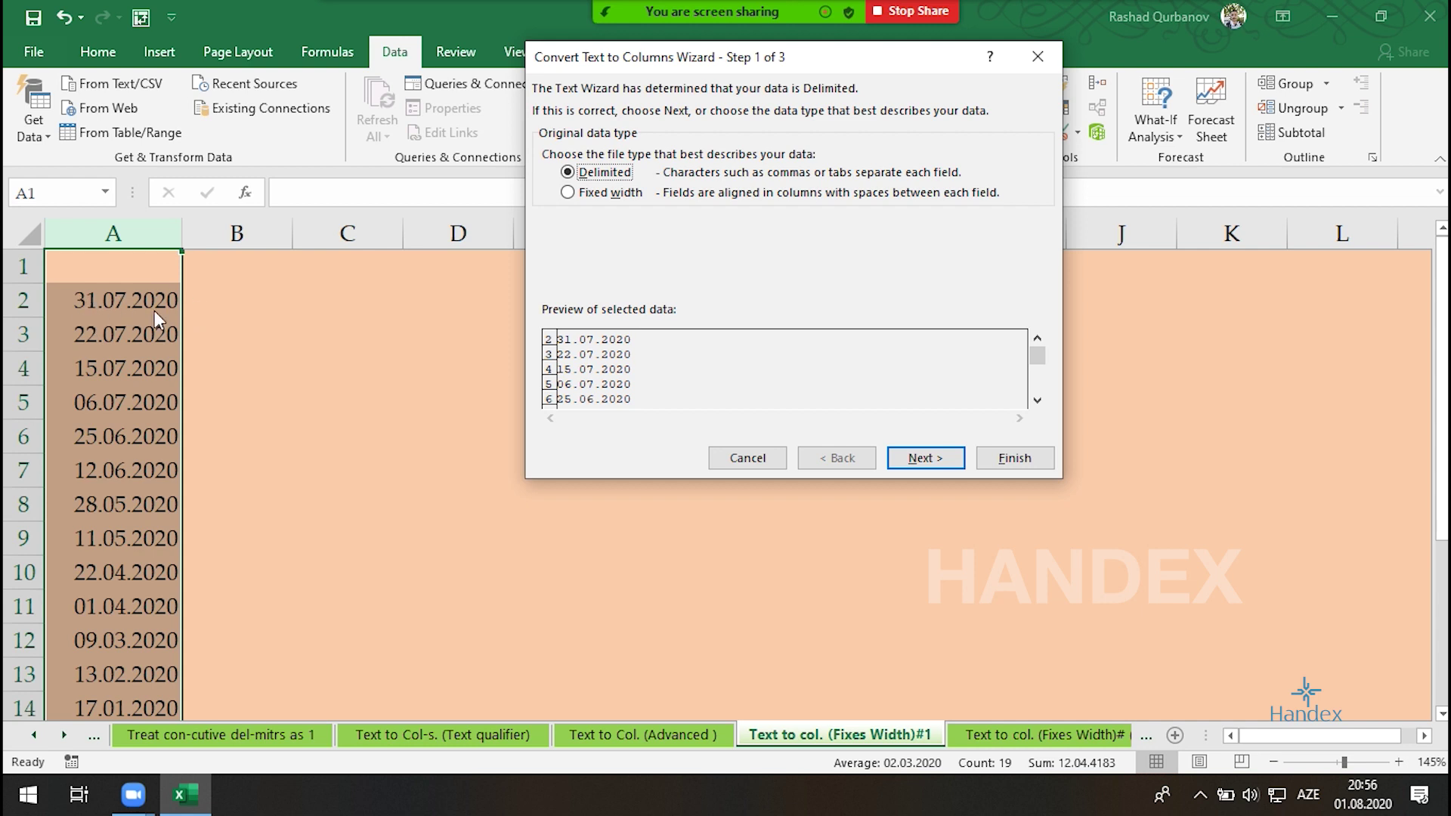
{"action": "left_click", "coordinate": [924, 458]}
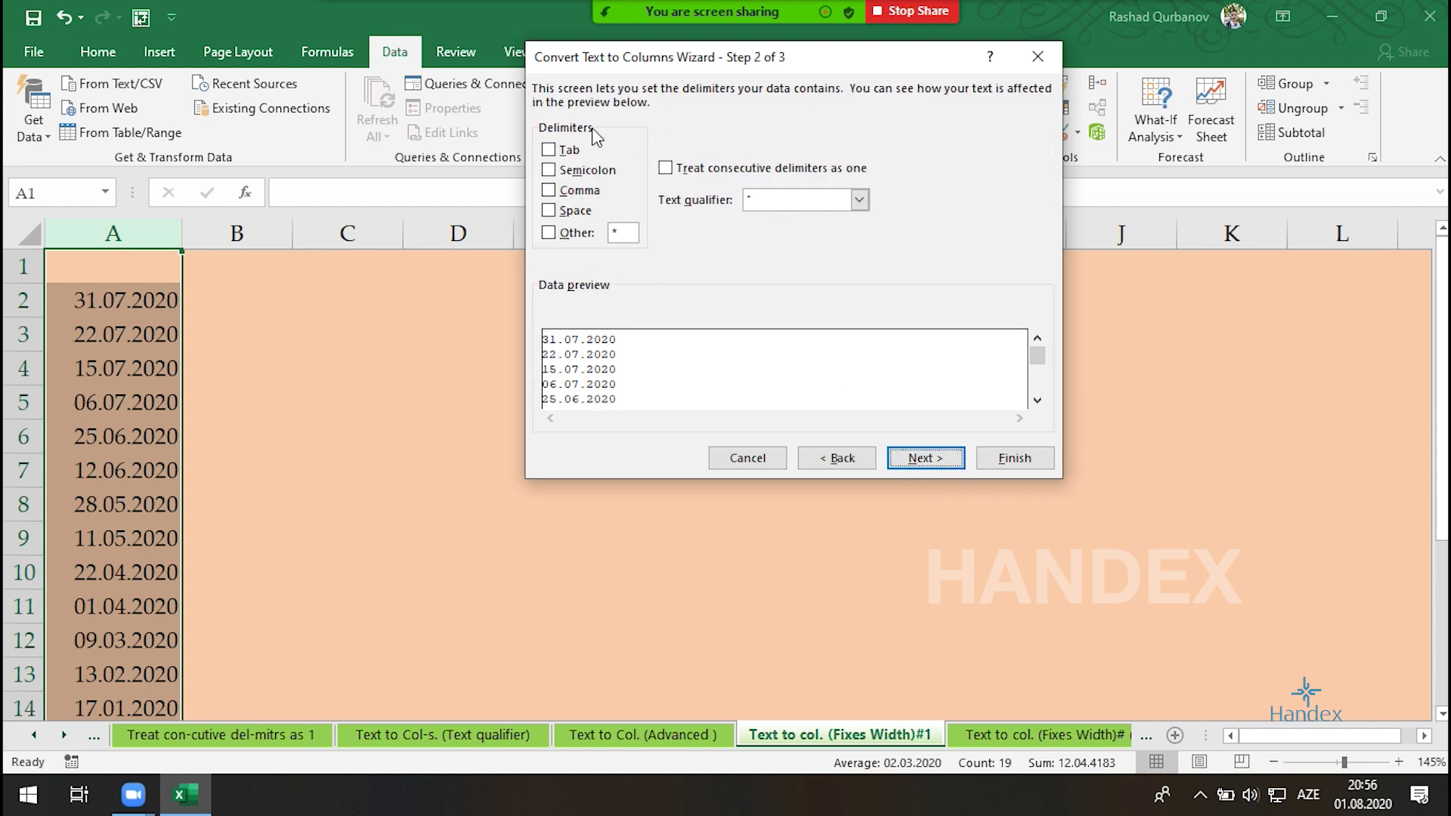
{"action": "left_click", "coordinate": [819, 463]}
{"action": "left_click", "coordinate": [594, 192]}
{"action": "left_click", "coordinate": [922, 459]}
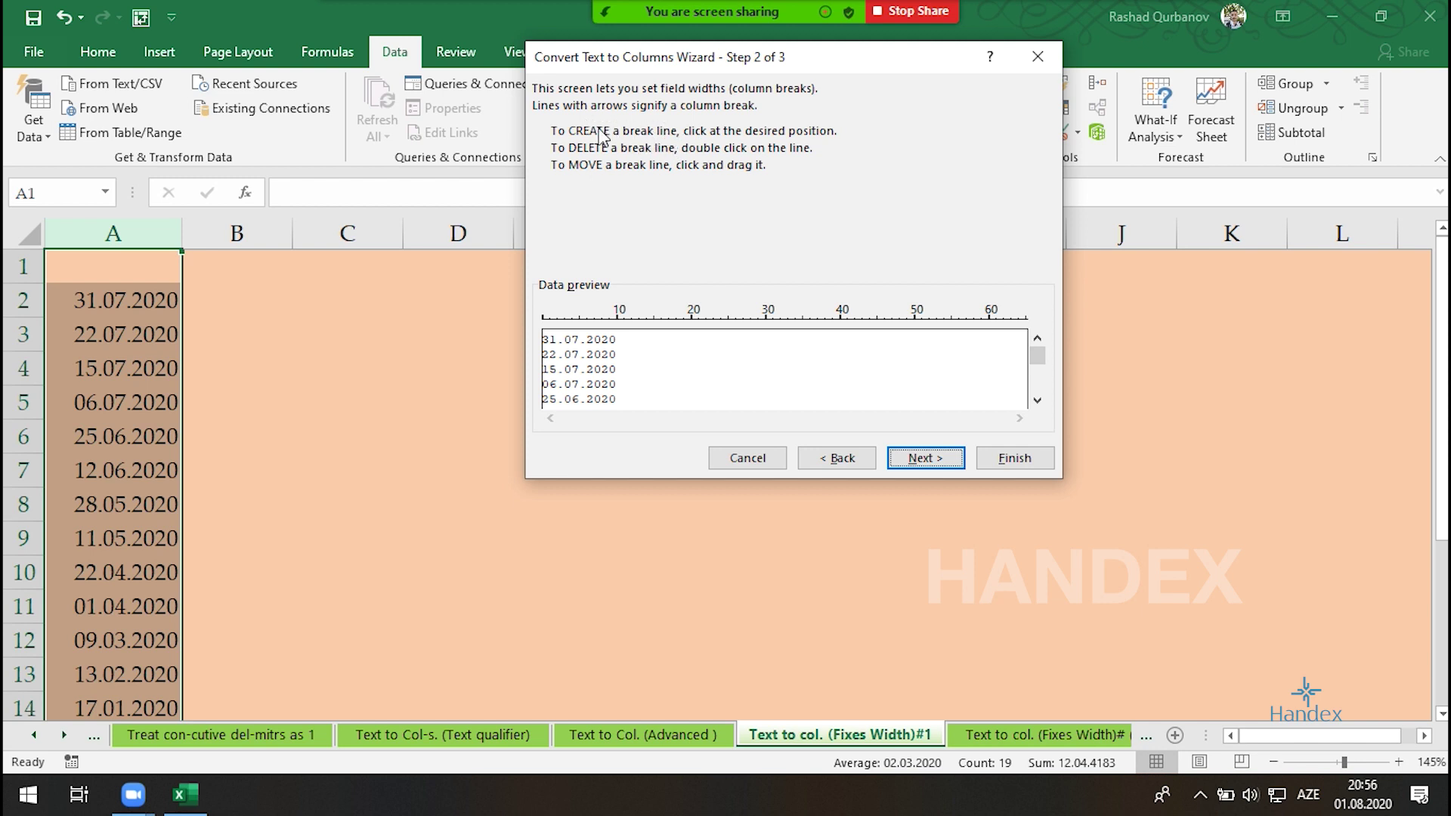
Try adding, moving and removing column breaks in the preview until none remain
{"action": "left_click", "coordinate": [720, 337]}
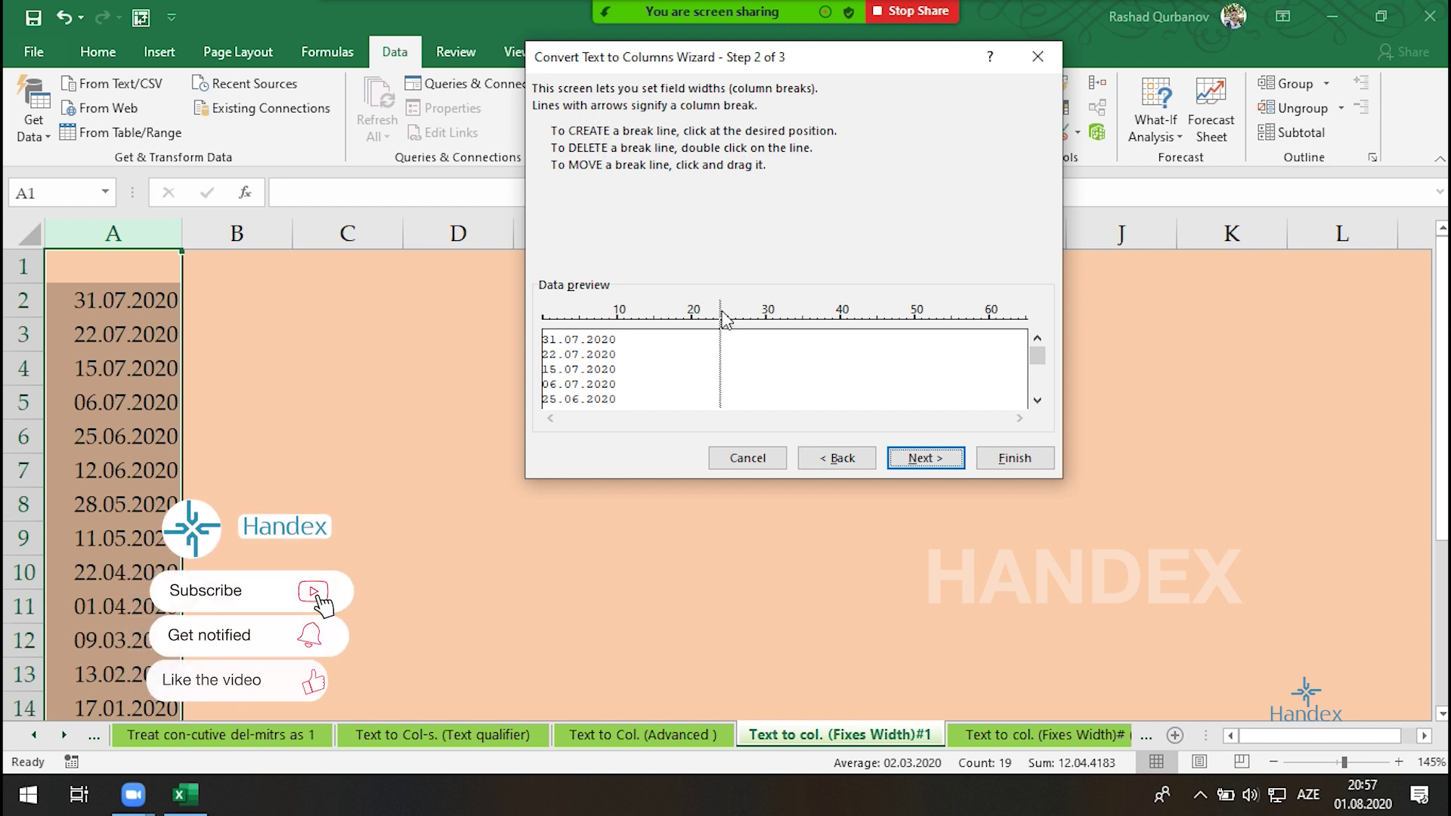
{"action": "left_click", "coordinate": [803, 336]}
{"action": "left_click", "coordinate": [906, 338]}
{"action": "left_click", "coordinate": [780, 337]}
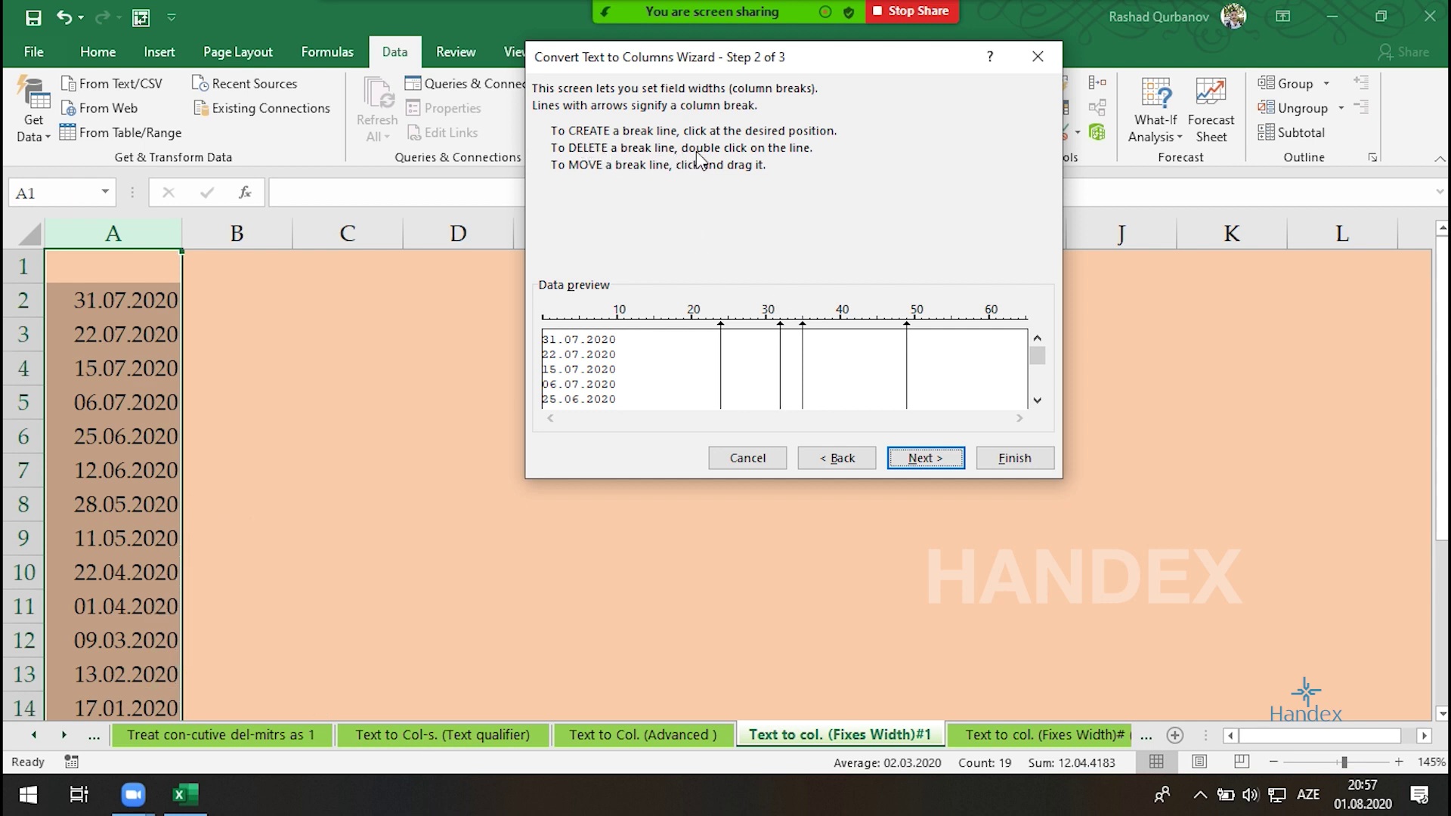
{"action": "double_click", "coordinate": [720, 320]}
{"action": "double_click", "coordinate": [780, 334]}
{"action": "left_click_drag", "start_coordinate": [803, 326], "coordinate": [765, 321]}
{"action": "left_click", "coordinate": [816, 332]}
{"action": "double_click", "coordinate": [907, 325]}
{"action": "double_click", "coordinate": [817, 329]}
{"action": "double_click", "coordinate": [766, 333]}
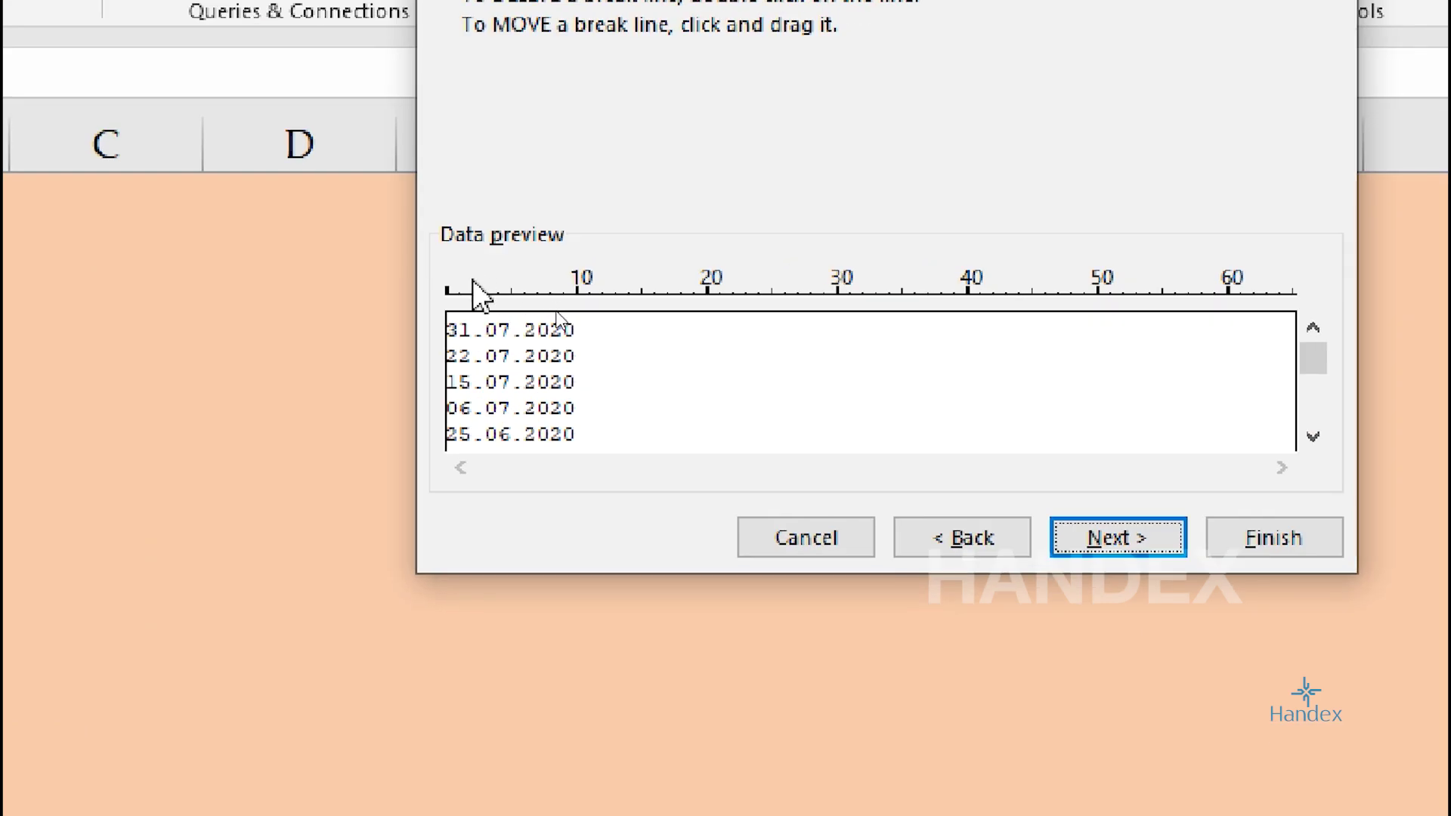
Place breaks after the day and month digits and advance to Step 3
{"action": "left_click", "coordinate": [557, 333]}
{"action": "left_click", "coordinate": [511, 332]}
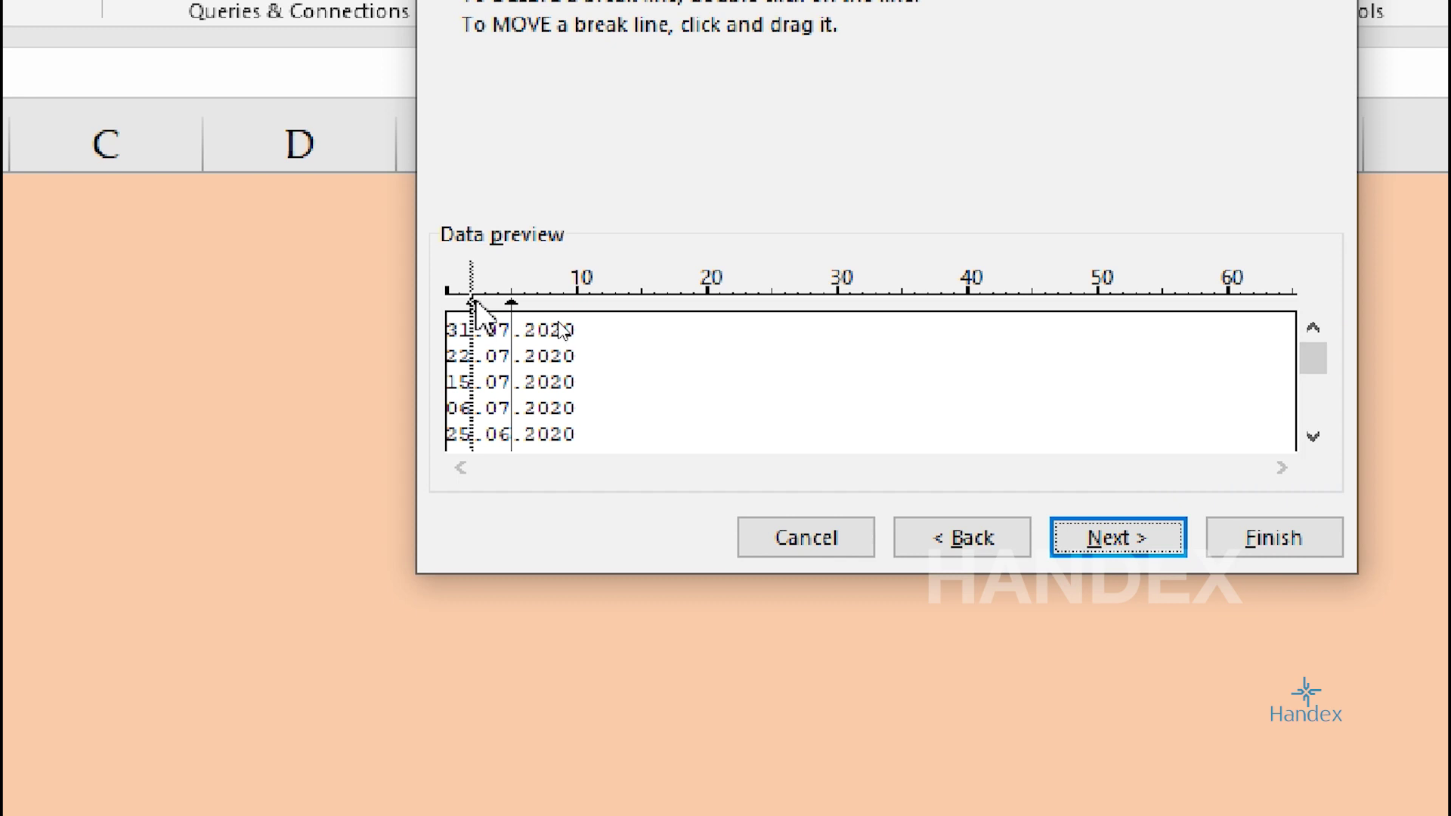
{"action": "left_click", "coordinate": [1137, 538]}
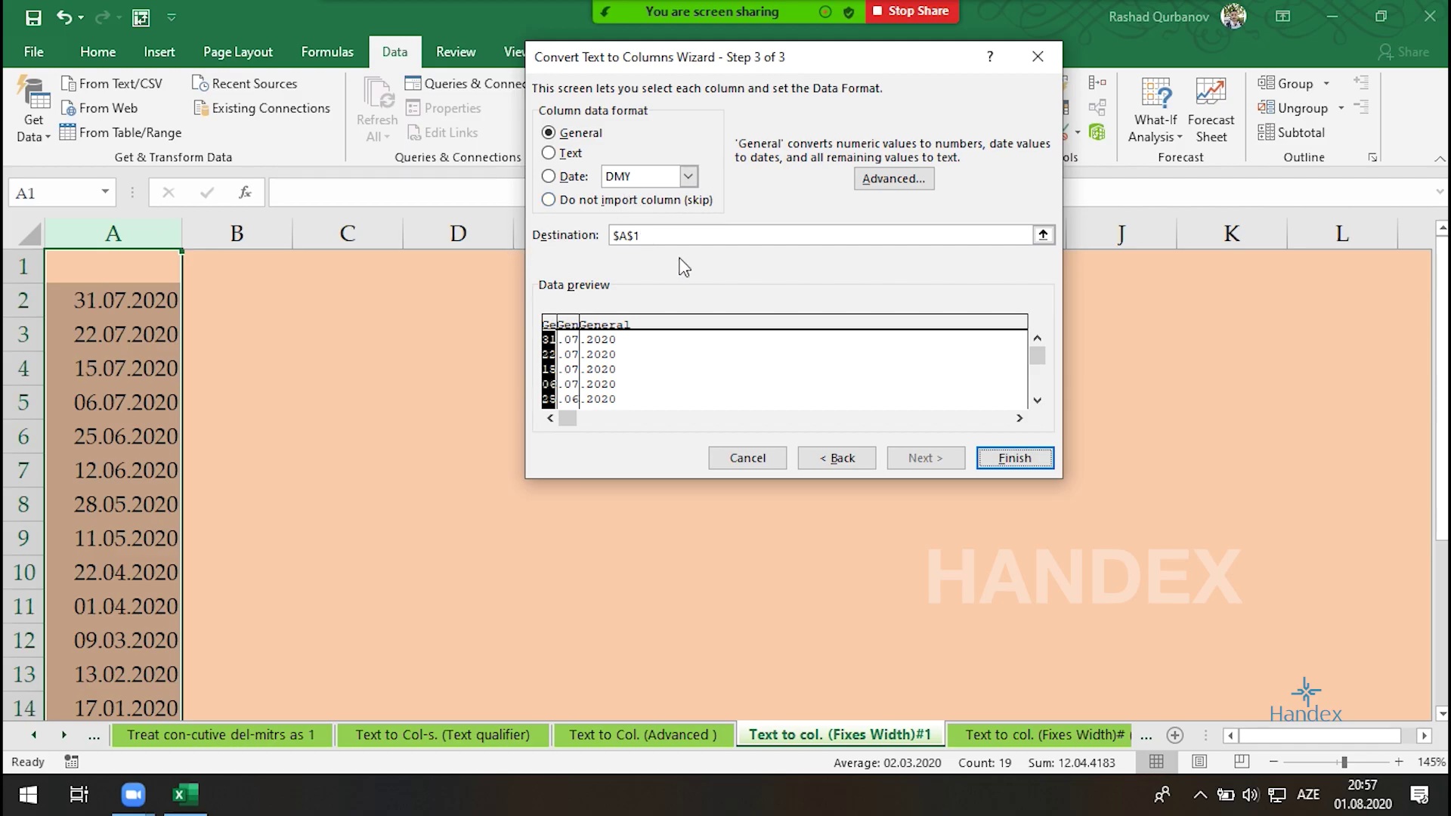
Set the destination to C2 and finish splitting the dates into columns C–E
{"action": "left_click_drag", "start_coordinate": [709, 235], "coordinate": [569, 235]}
{"action": "left_click", "coordinate": [295, 301]}
{"action": "left_click", "coordinate": [1014, 458]}
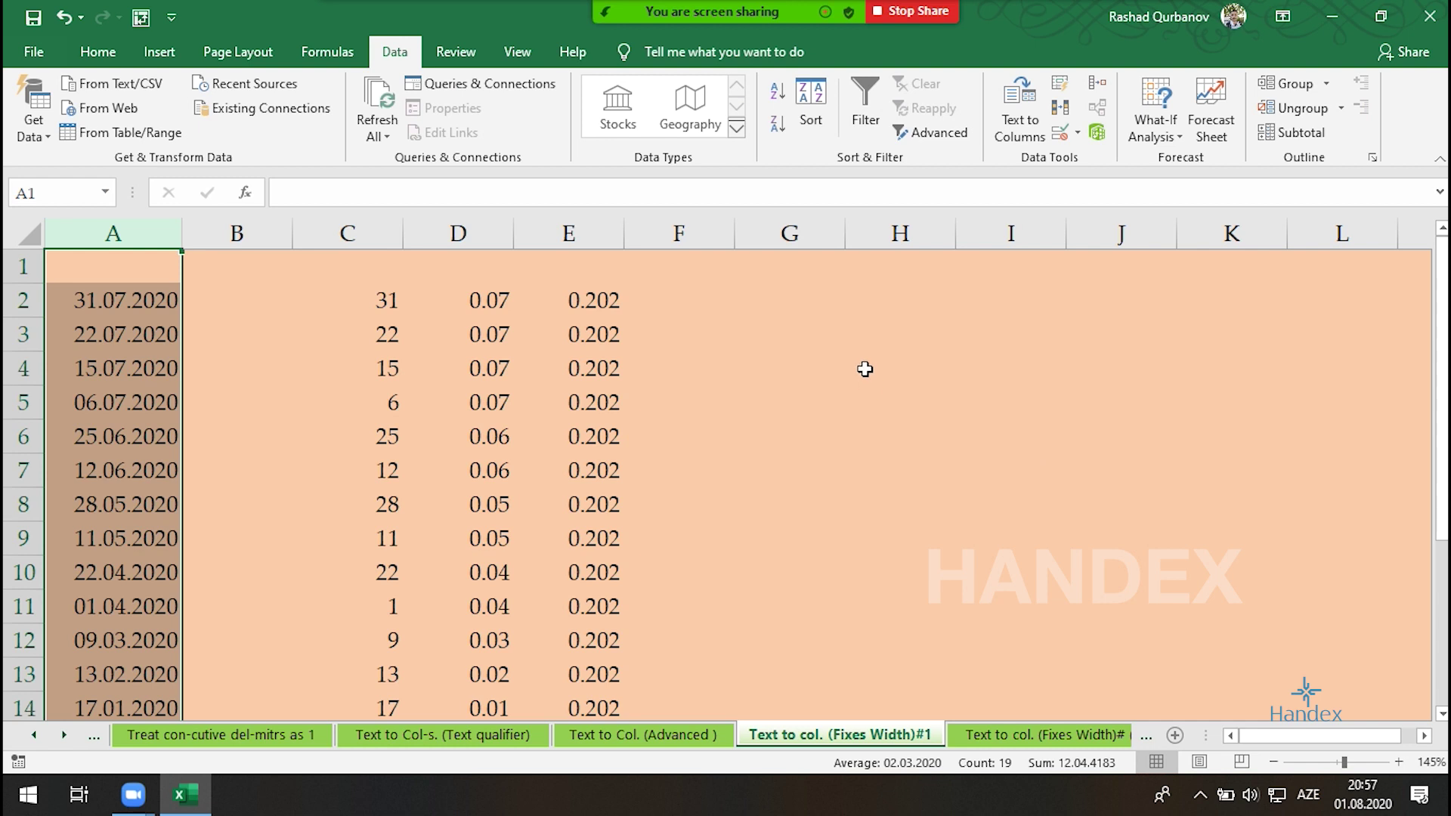
Undo the split so only the original dates remain in column A
{"action": "scroll", "coordinate": [468, 633], "scroll_direction": "down", "scroll_amount": 3}
{"action": "scroll", "coordinate": [473, 597], "scroll_direction": "up", "scroll_amount": 3}
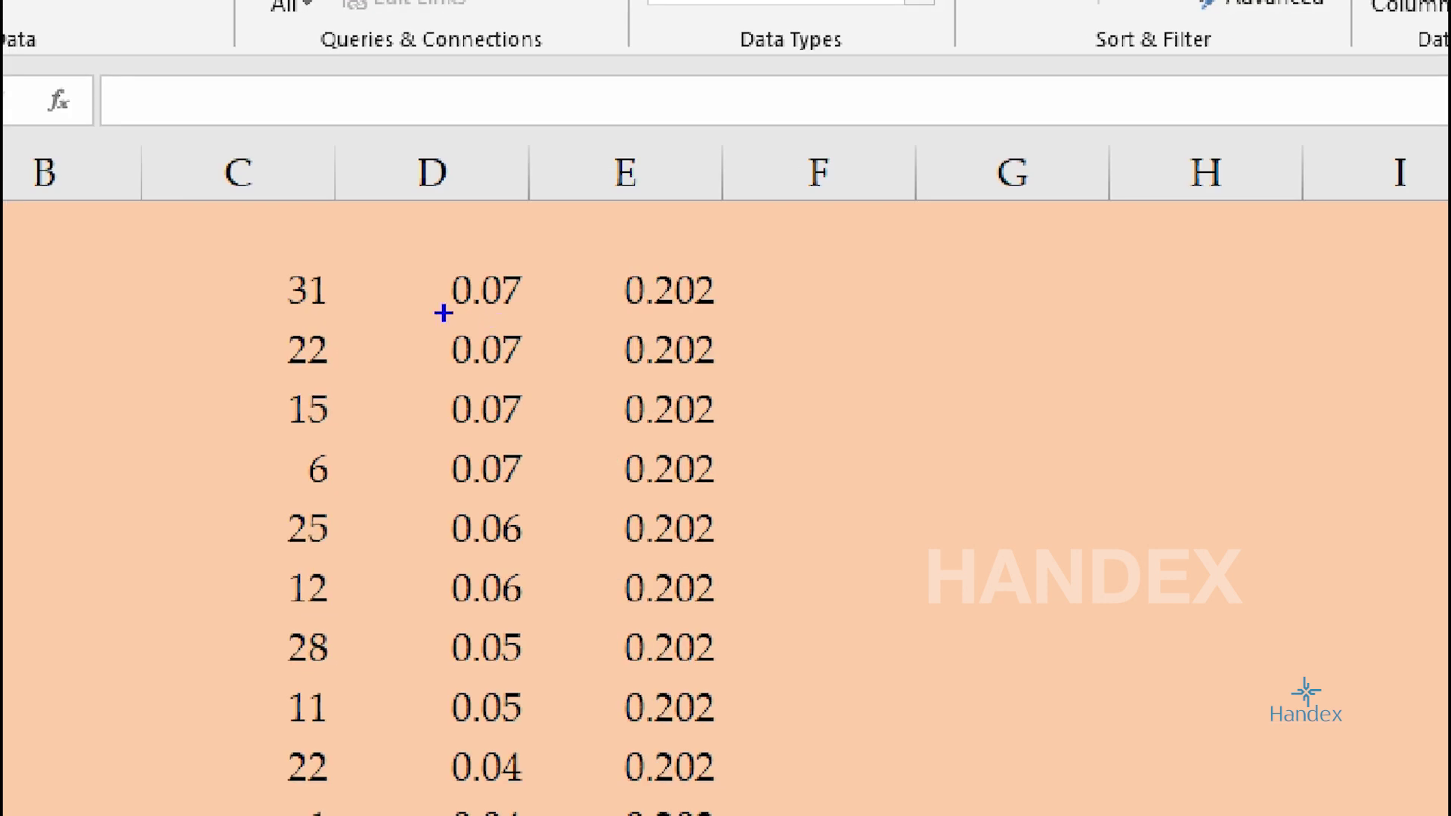
{"action": "key", "text": "ctrl+z"}
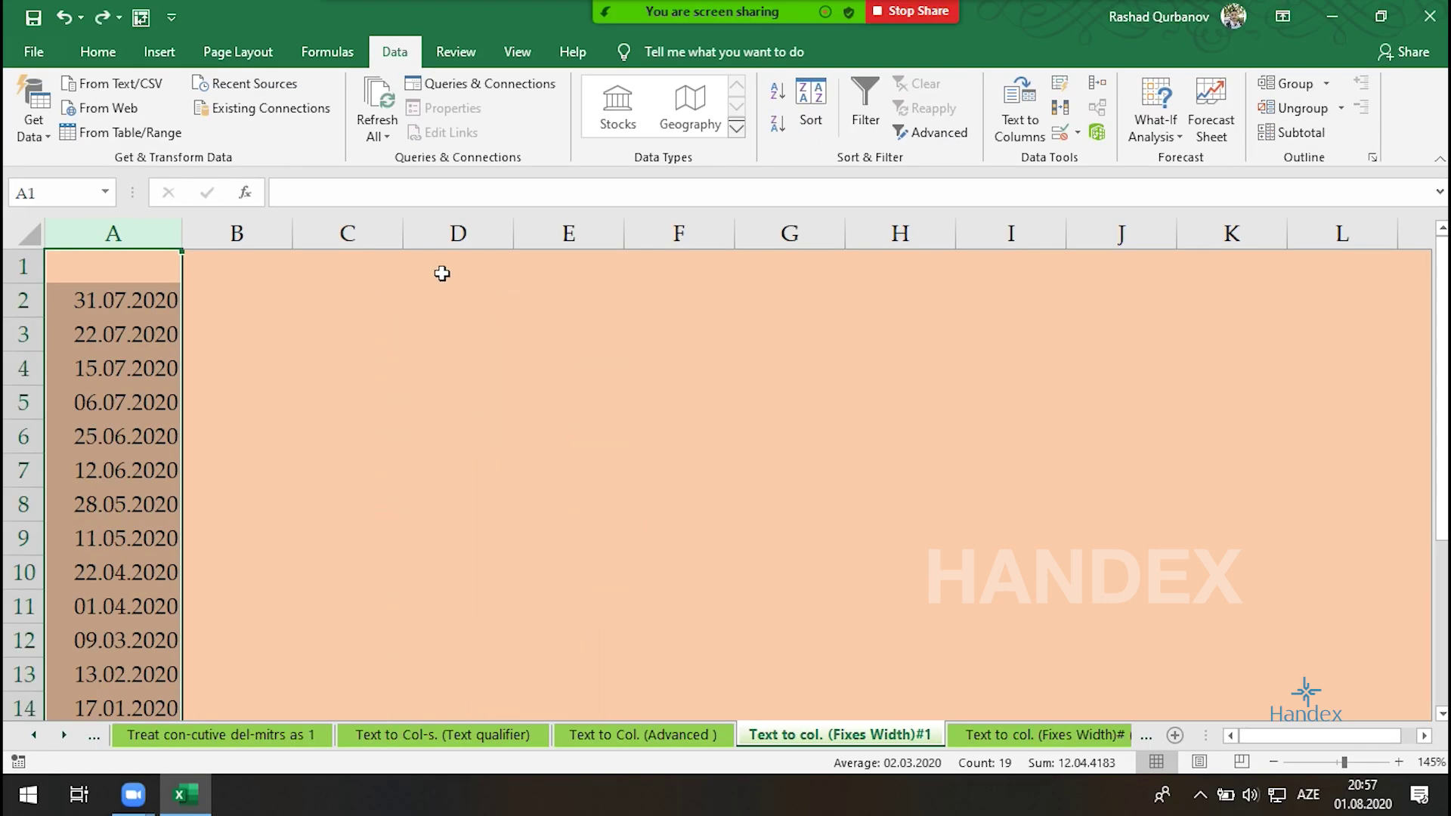
Reopen Text to Columns as Fixed width with breaks after the day and the month
{"action": "left_click", "coordinate": [1041, 142]}
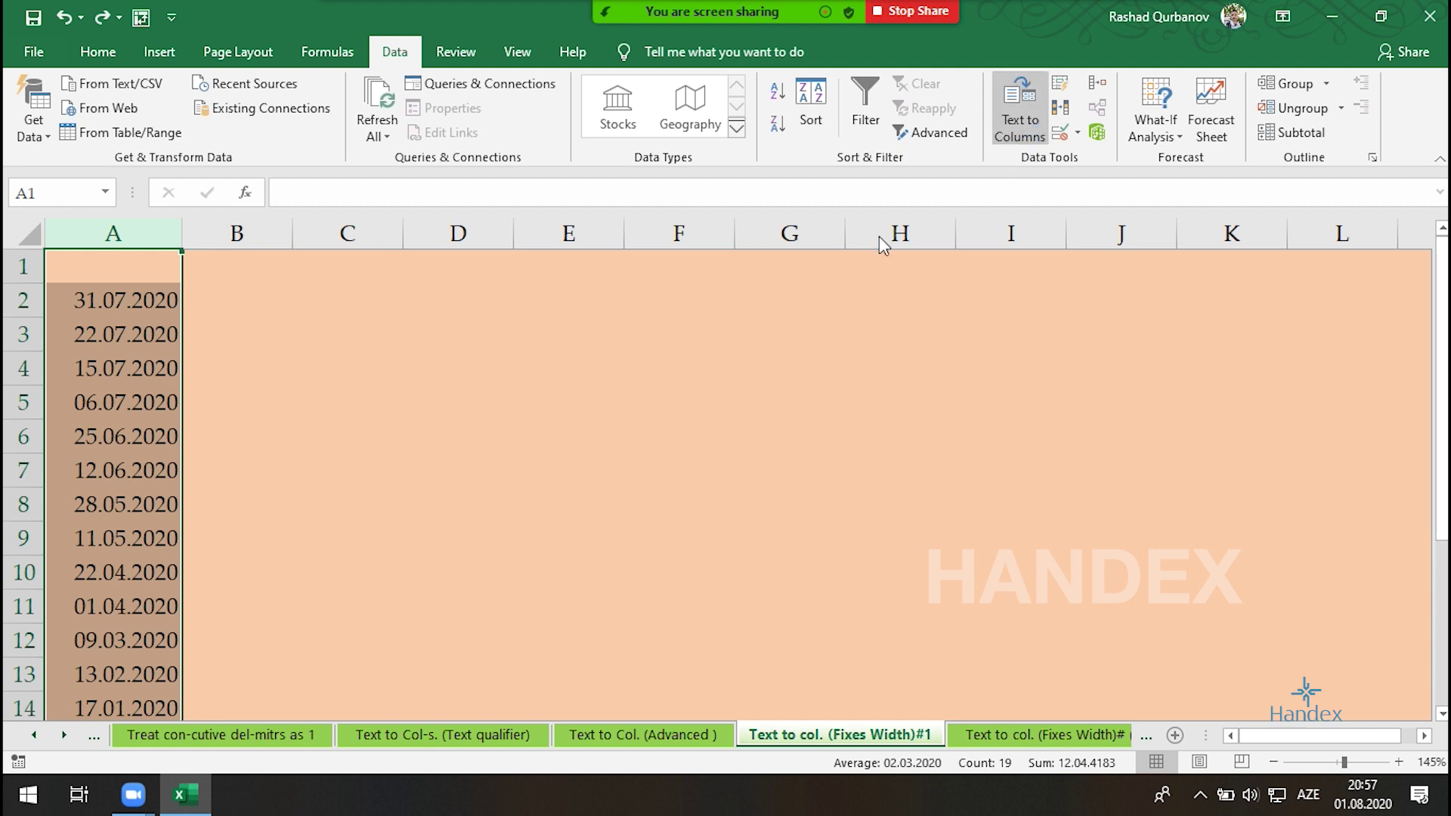
{"action": "left_click", "coordinate": [639, 194]}
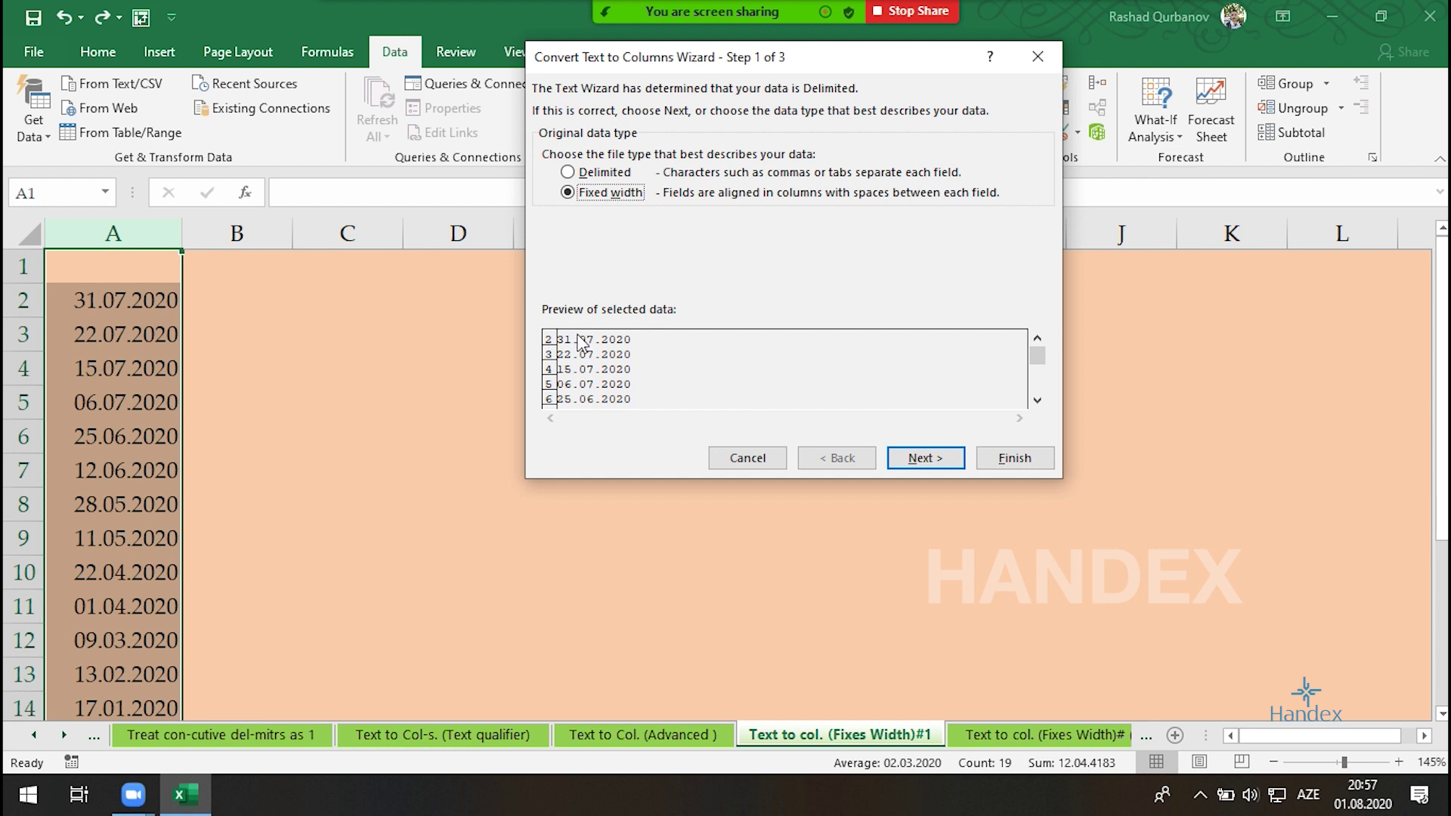
{"action": "left_click", "coordinate": [911, 464]}
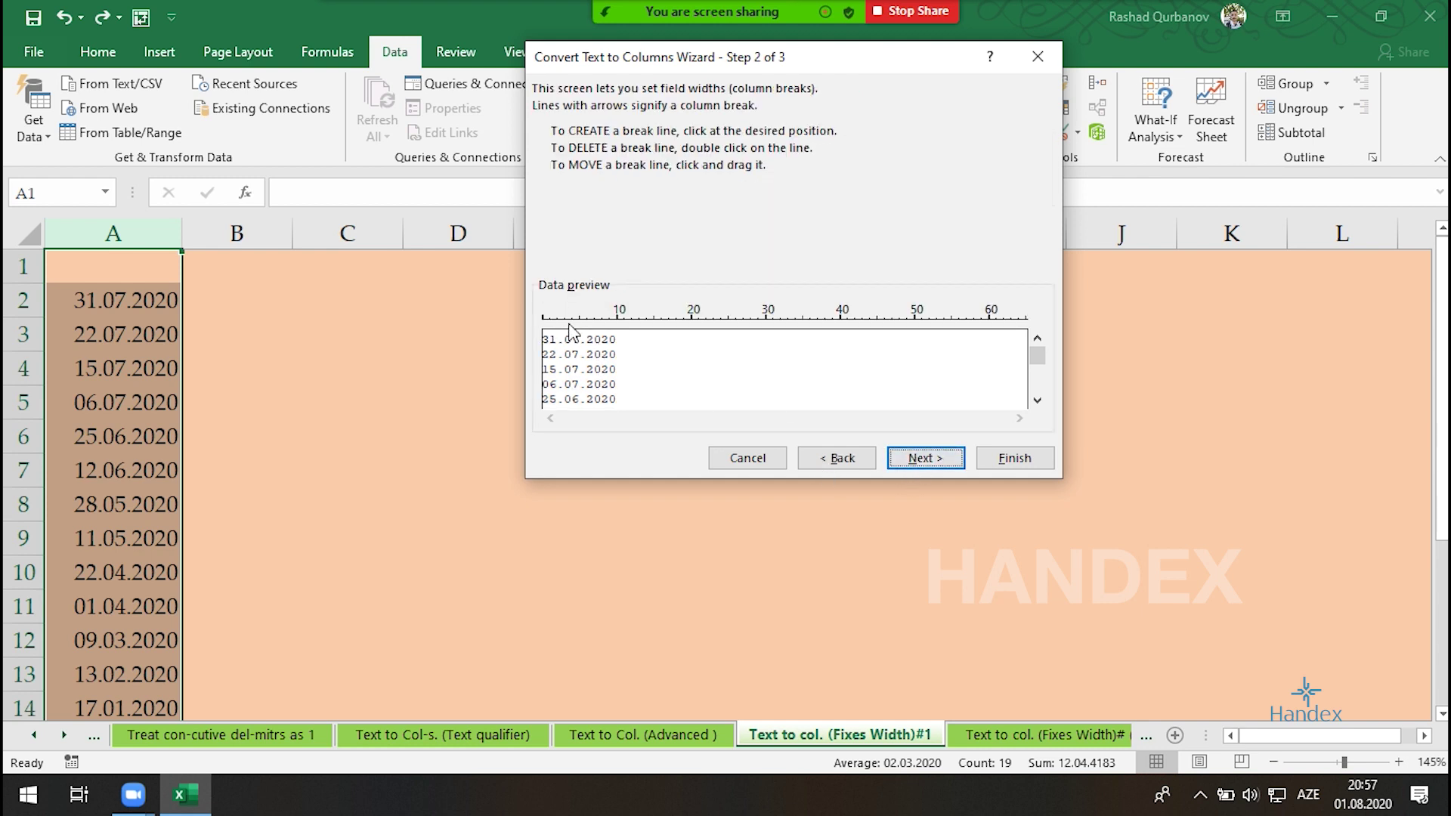
{"action": "left_click_drag", "start_coordinate": [571, 324], "coordinate": [564, 324]}
{"action": "left_click", "coordinate": [588, 324]}
{"action": "left_click", "coordinate": [919, 458]}
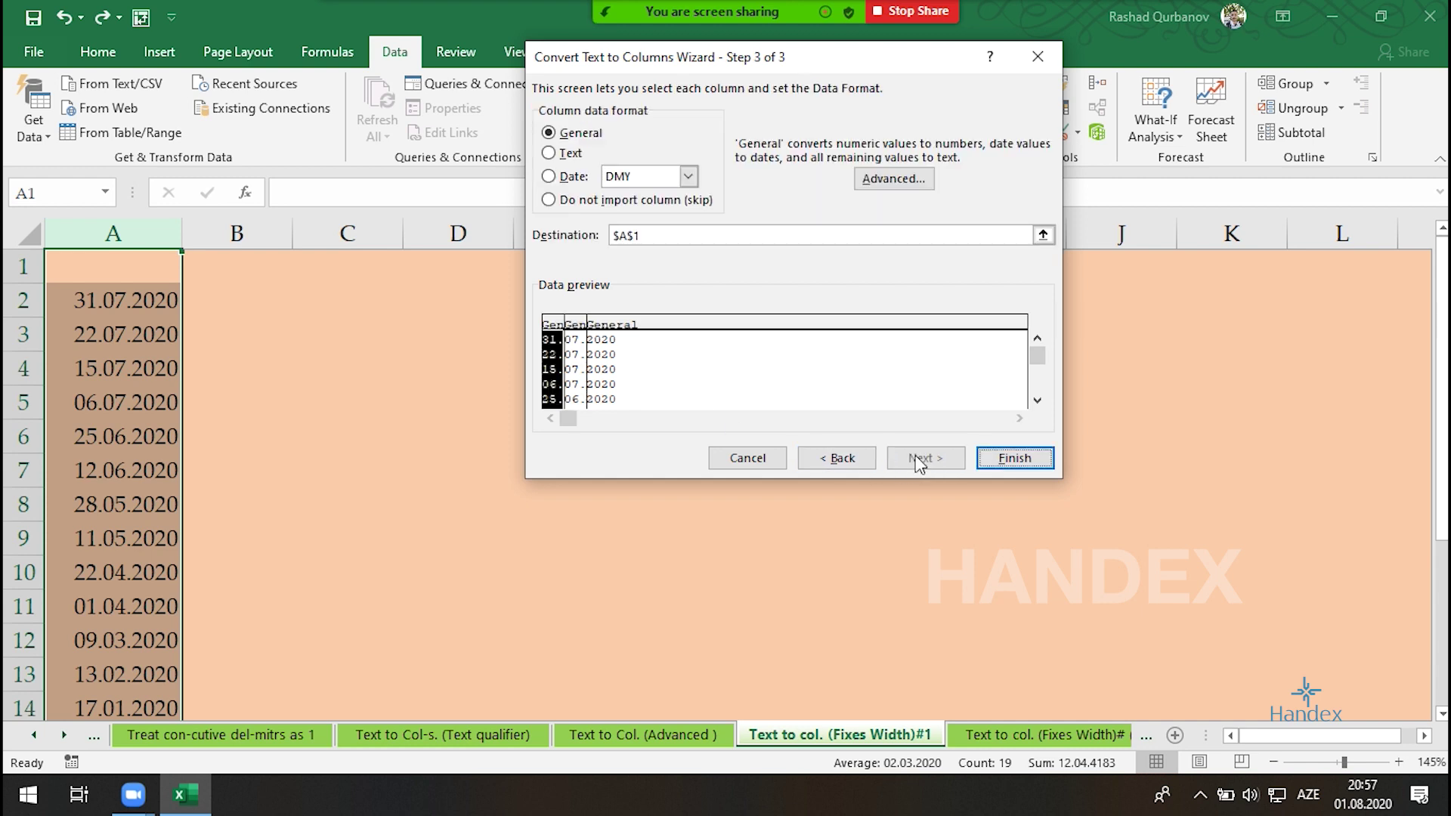
Set destination C2 and finish, filling columns C–E with day, month and year
{"action": "left_click", "coordinate": [1016, 234]}
{"action": "left_click", "coordinate": [310, 298]}
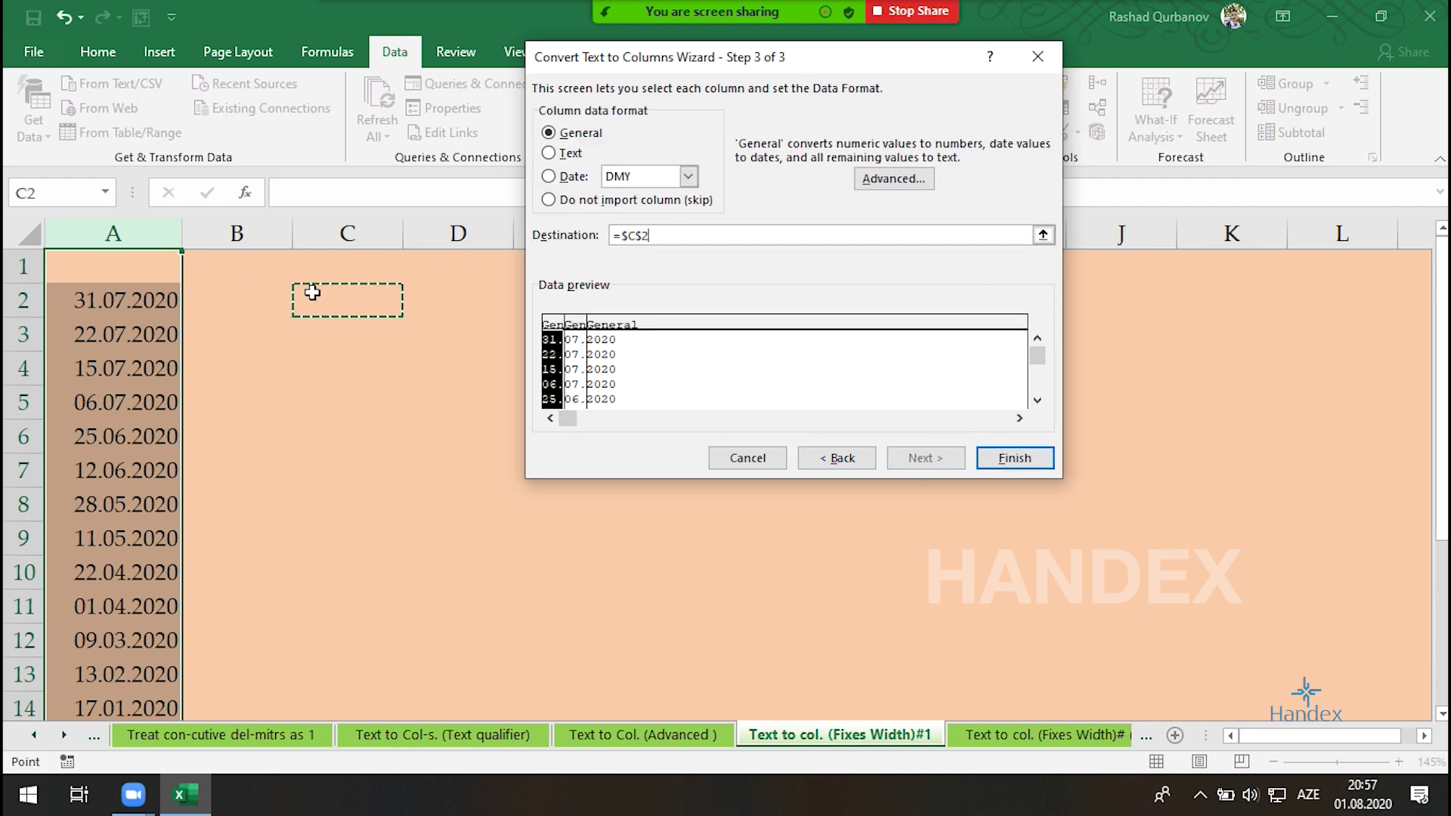
{"action": "left_click", "coordinate": [980, 458]}
{"action": "scroll", "coordinate": [571, 272], "scroll_direction": "down", "scroll_amount": 4}
{"action": "scroll", "coordinate": [520, 446], "scroll_direction": "up", "scroll_amount": 4}
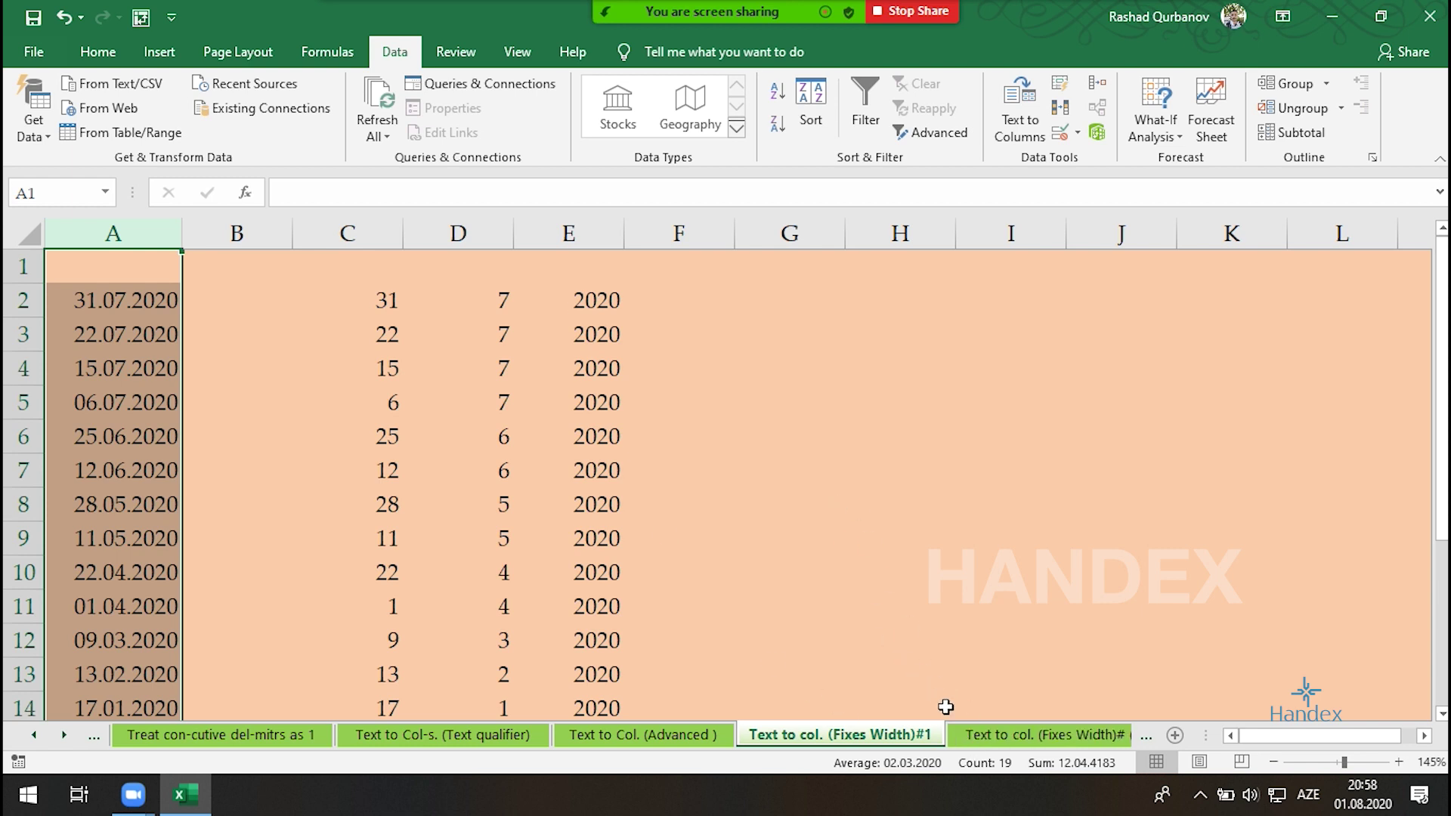
Switch to the 'Text to col. (Fixes Width)# (2)' sheet and look over the animal sales data
{"action": "left_click", "coordinate": [1043, 735]}
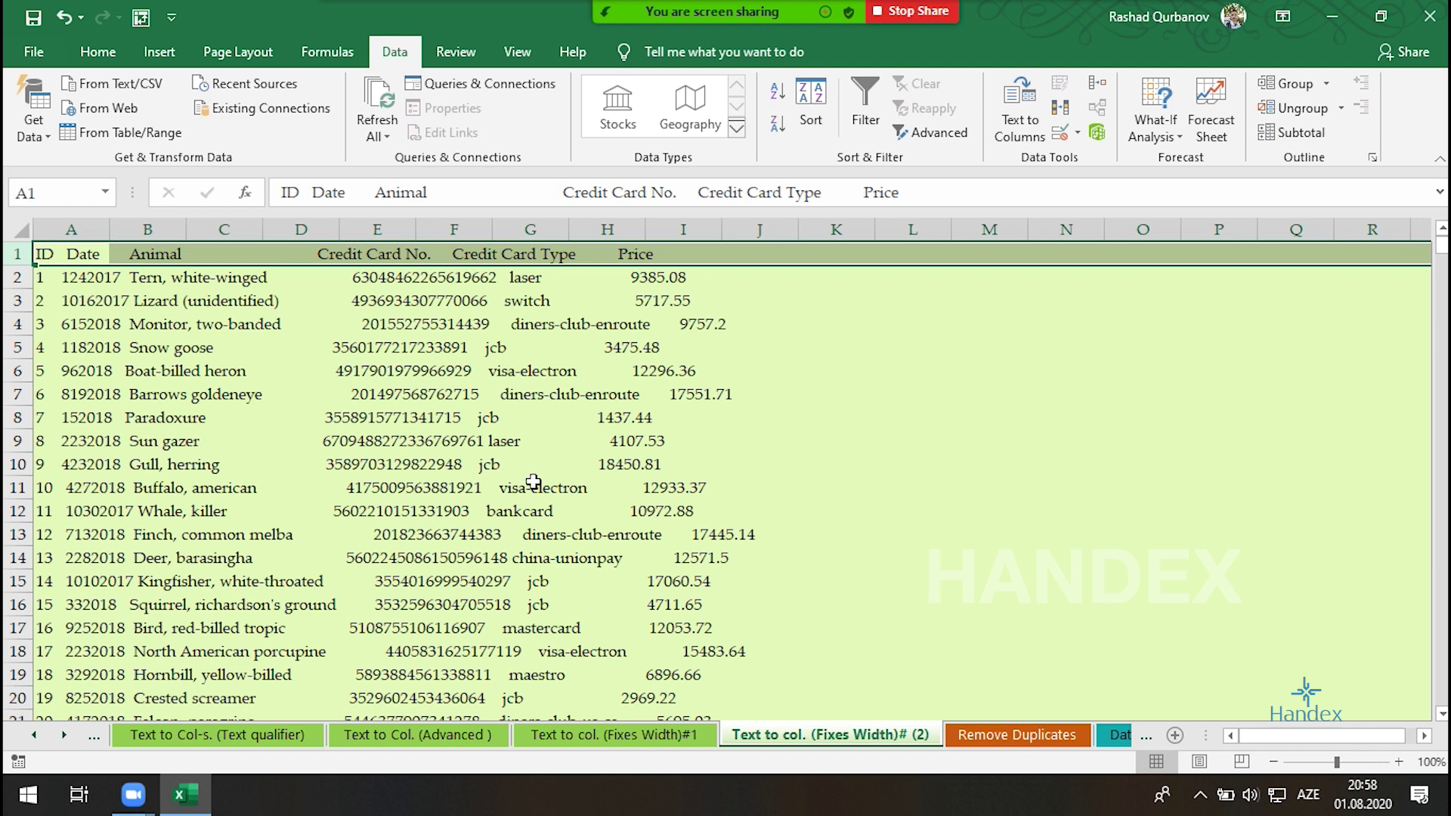
{"action": "scroll", "coordinate": [495, 451], "scroll_direction": "down", "scroll_amount": 6}
{"action": "scroll", "coordinate": [495, 451], "scroll_direction": "down", "scroll_amount": 8}
{"action": "scroll", "coordinate": [355, 408], "scroll_direction": "up", "scroll_amount": 14}
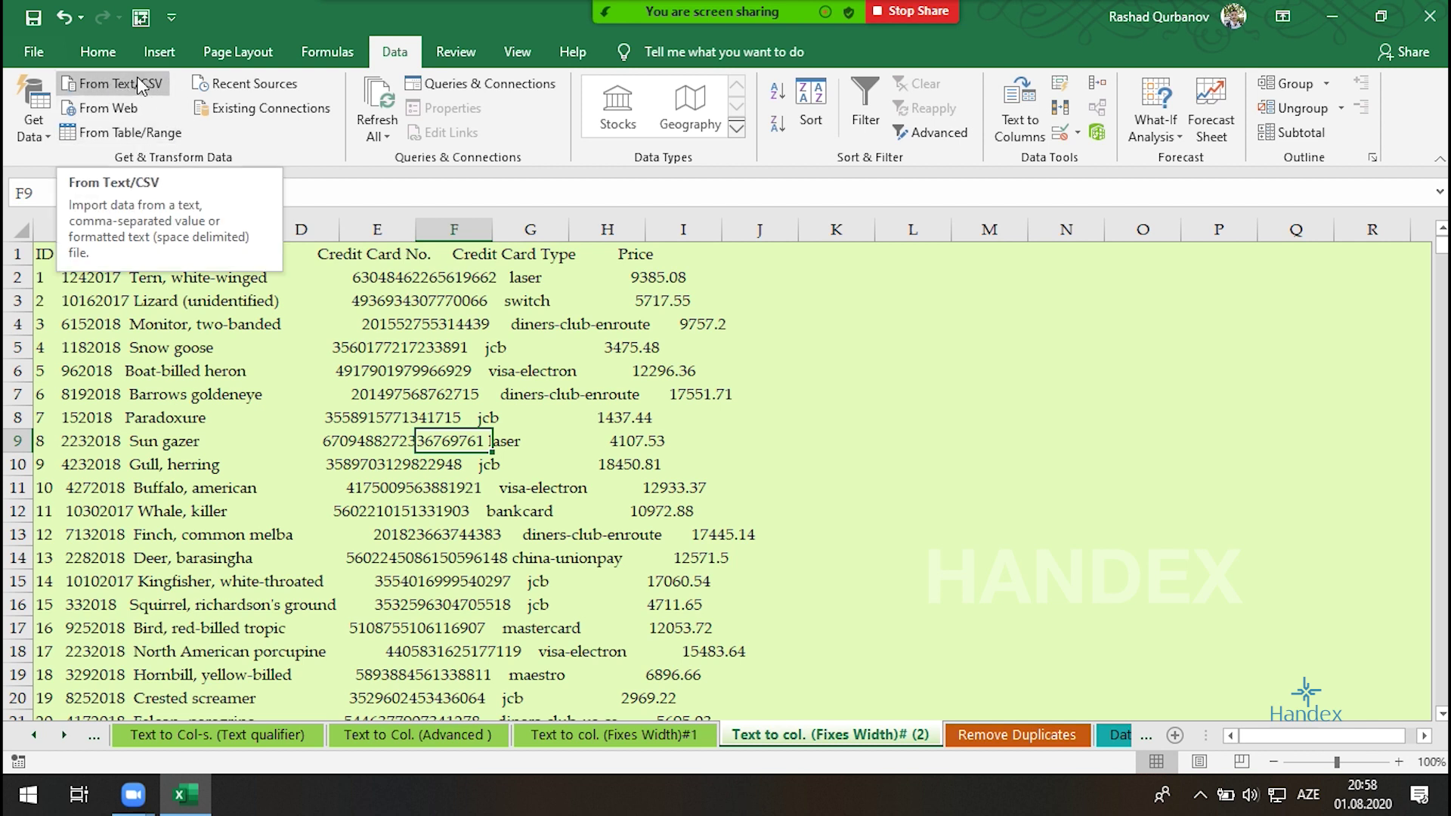
{"action": "left_click", "coordinate": [628, 284]}
{"action": "scroll", "coordinate": [391, 392], "scroll_direction": "down", "scroll_amount": 14}
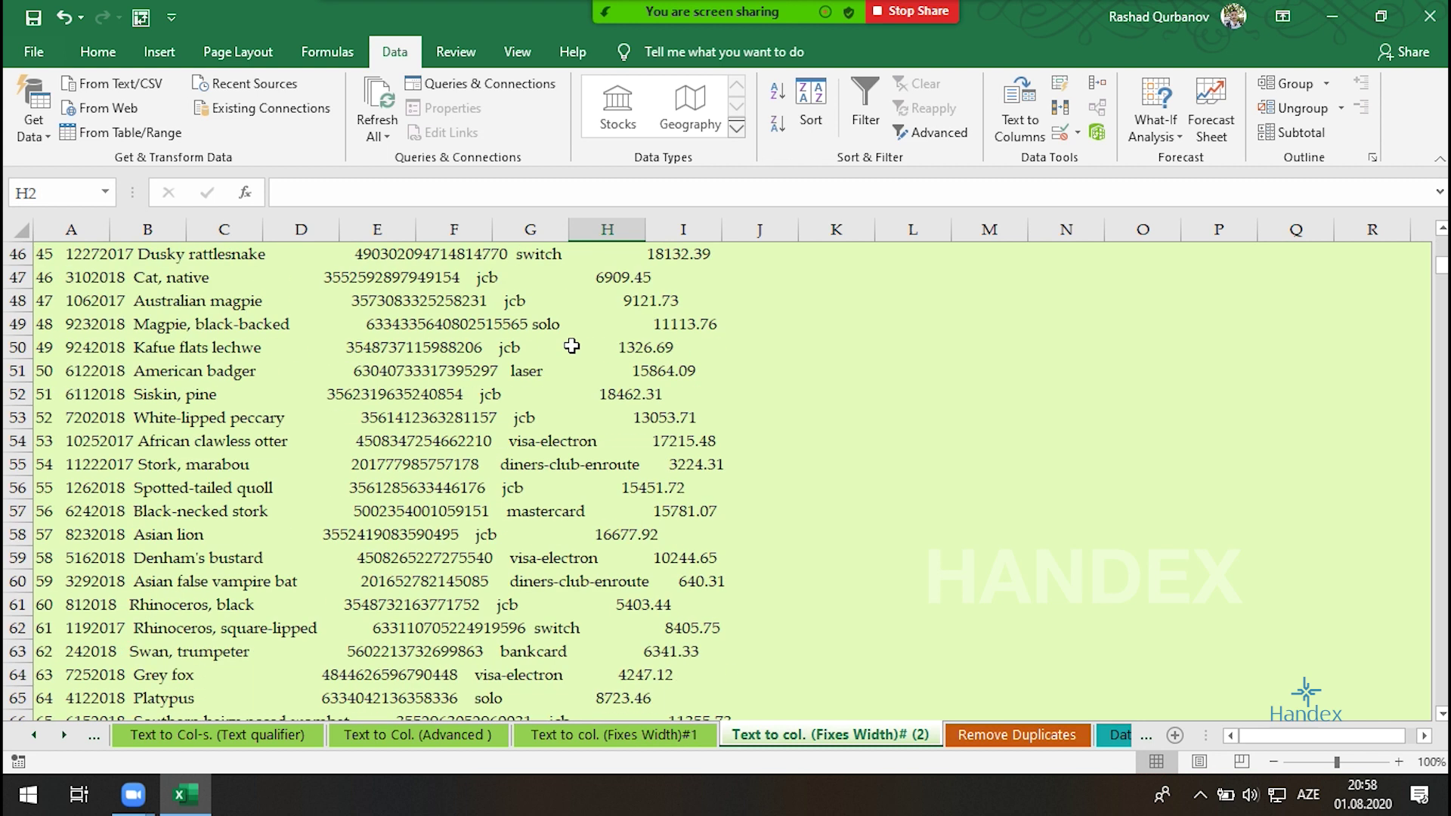
{"action": "scroll", "coordinate": [551, 385], "scroll_direction": "up", "scroll_amount": 14}
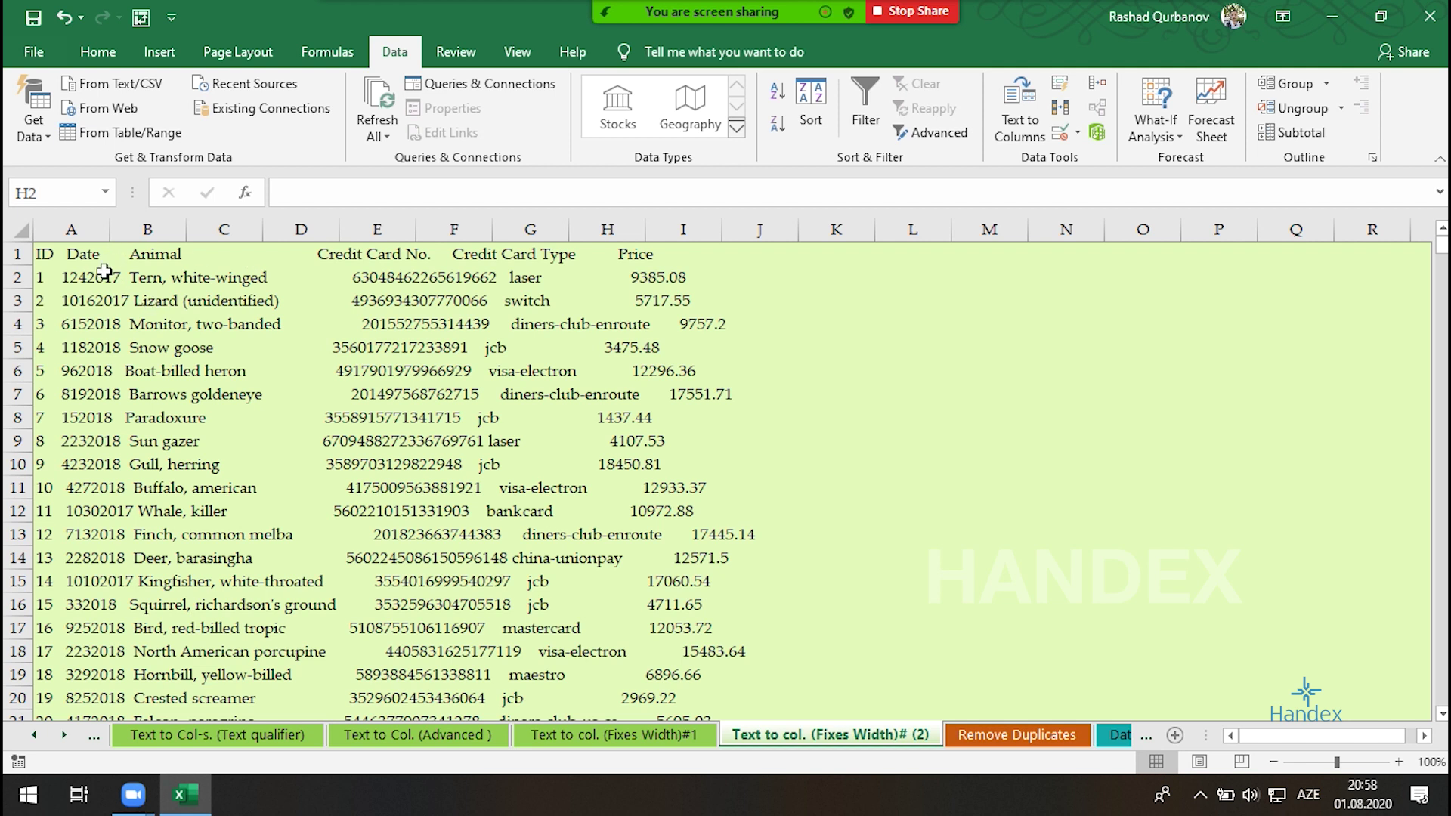
Inspect the A1 header row text and nearby cells such as B1, E6 and F3
{"action": "left_click", "coordinate": [61, 250]}
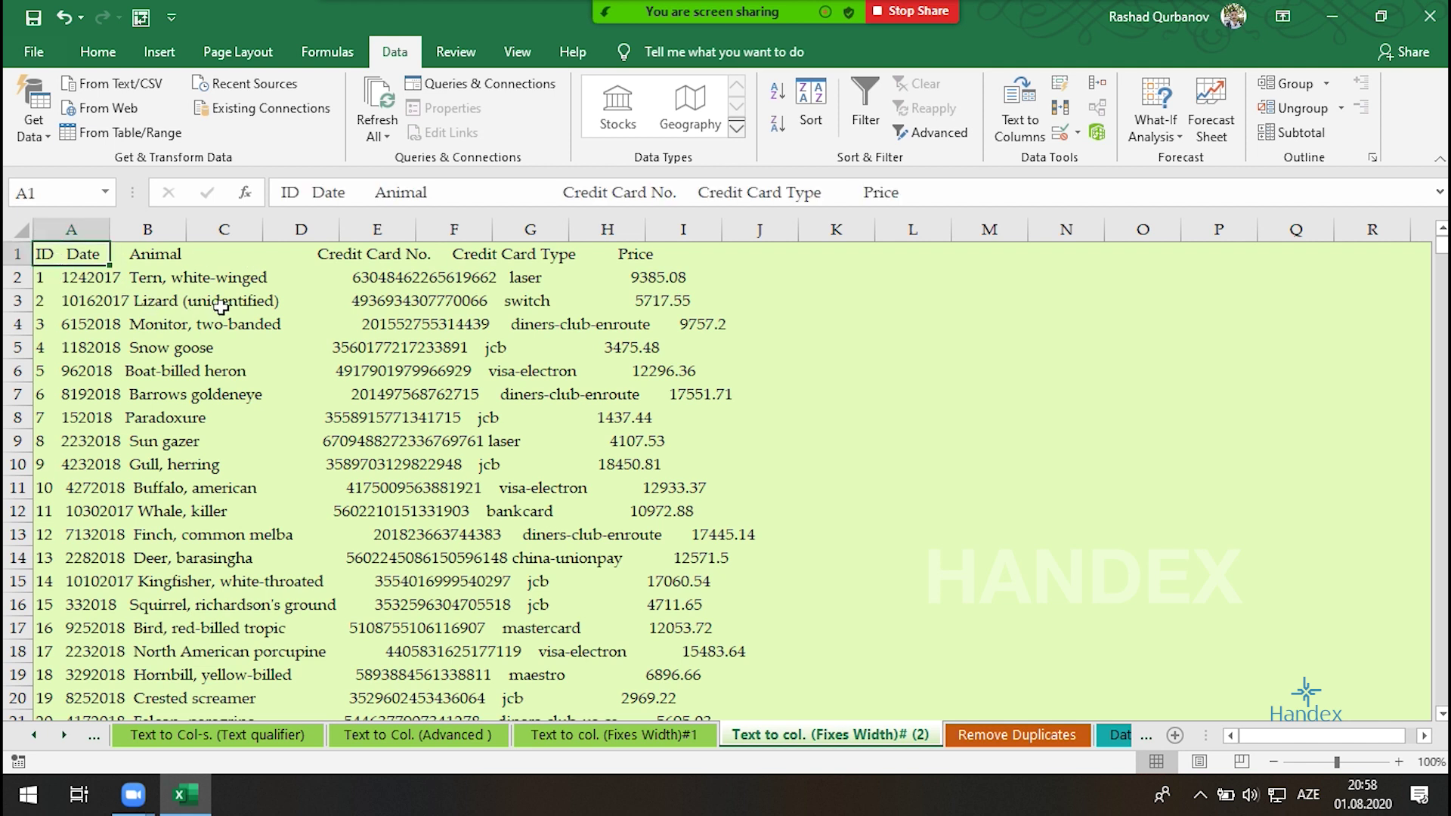
{"action": "left_click_drag", "start_coordinate": [84, 252], "coordinate": [785, 813]}
{"action": "scroll", "coordinate": [195, 417], "scroll_direction": "up", "scroll_amount": 13}
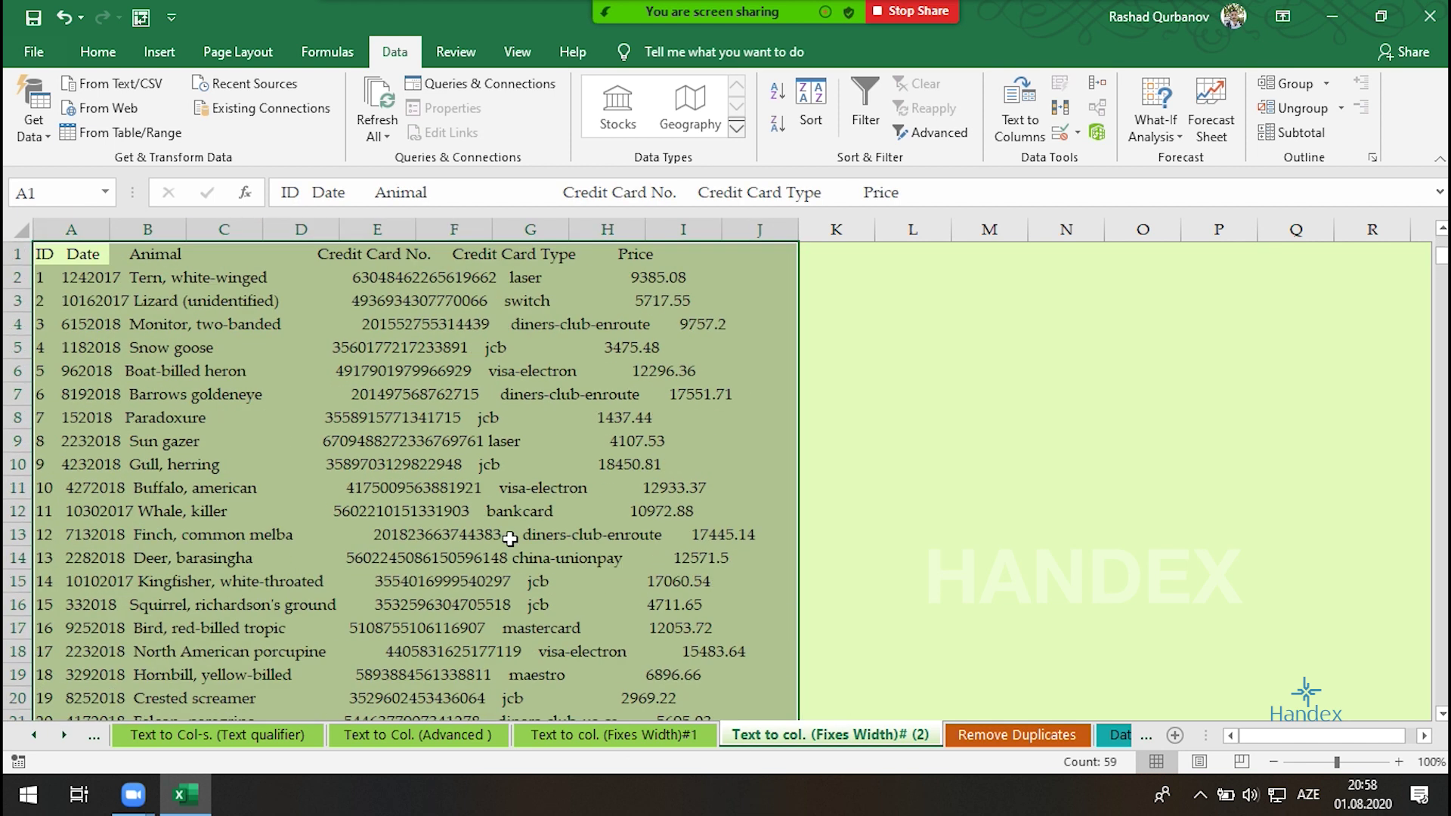
{"action": "left_click", "coordinate": [79, 260]}
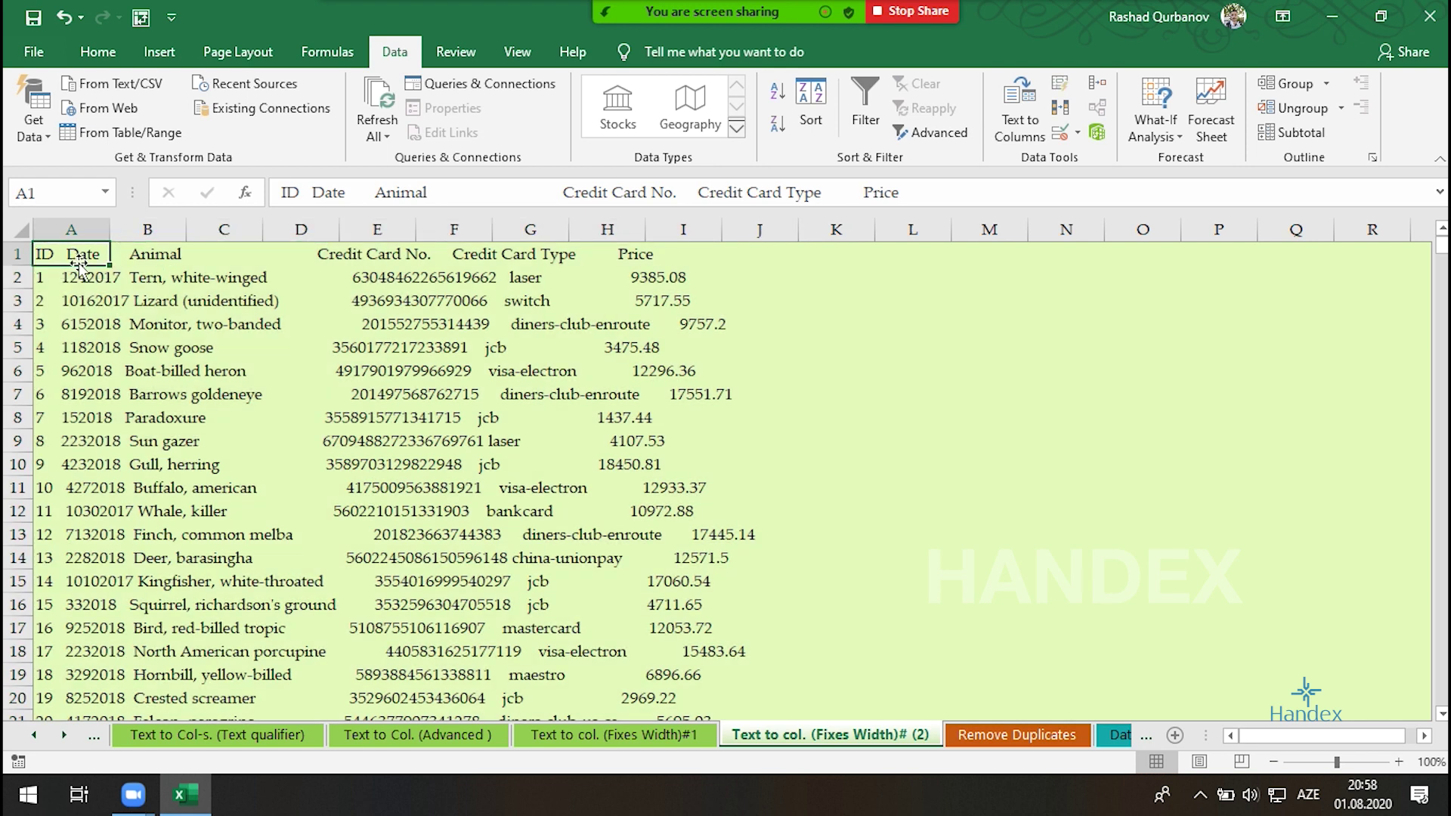
{"action": "left_click", "coordinate": [928, 178]}
{"action": "left_click", "coordinate": [162, 250]}
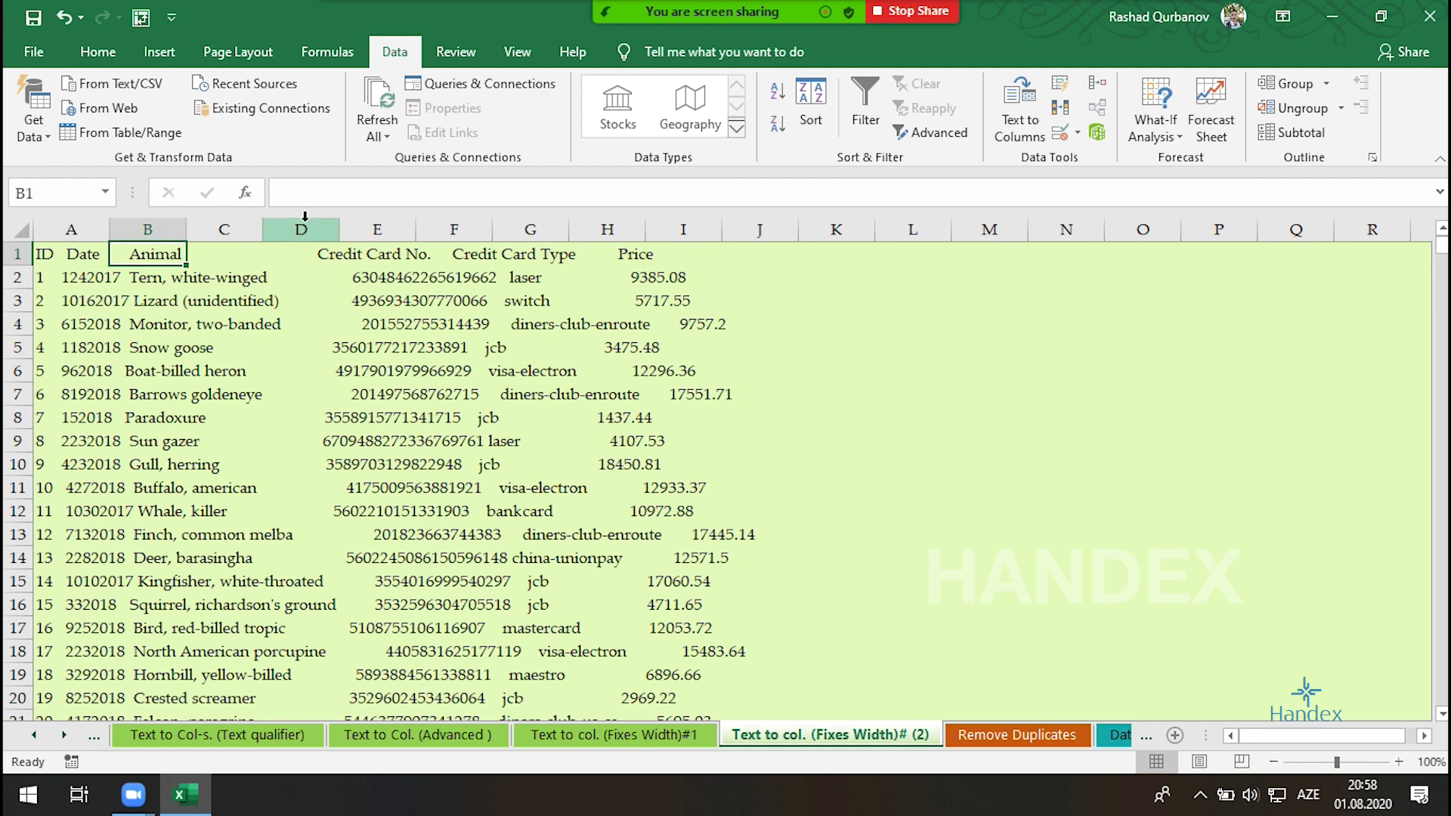
{"action": "left_click", "coordinate": [155, 277]}
{"action": "left_click", "coordinate": [155, 393]}
{"action": "left_click", "coordinate": [401, 367]}
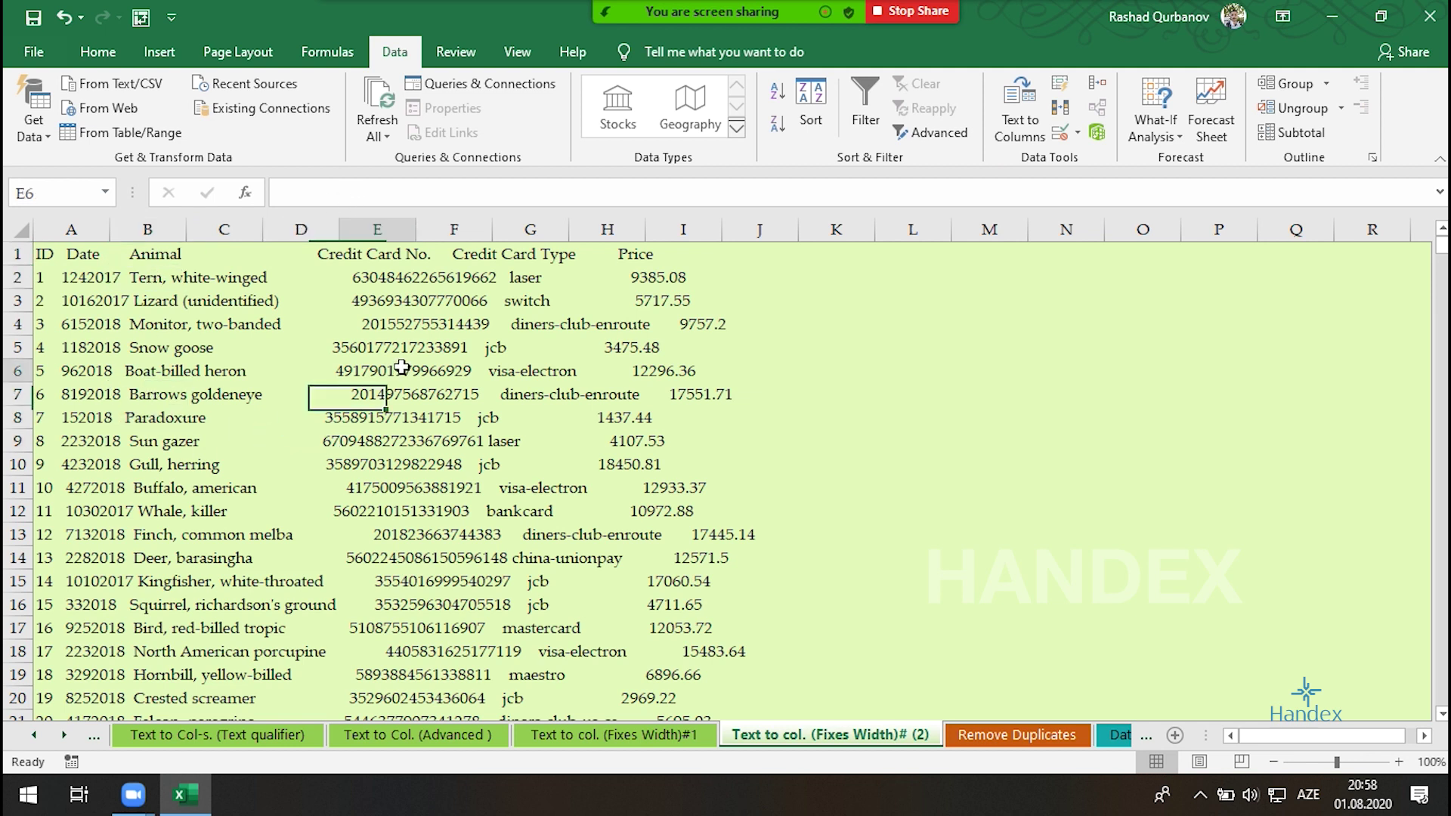
{"action": "left_click", "coordinate": [453, 300]}
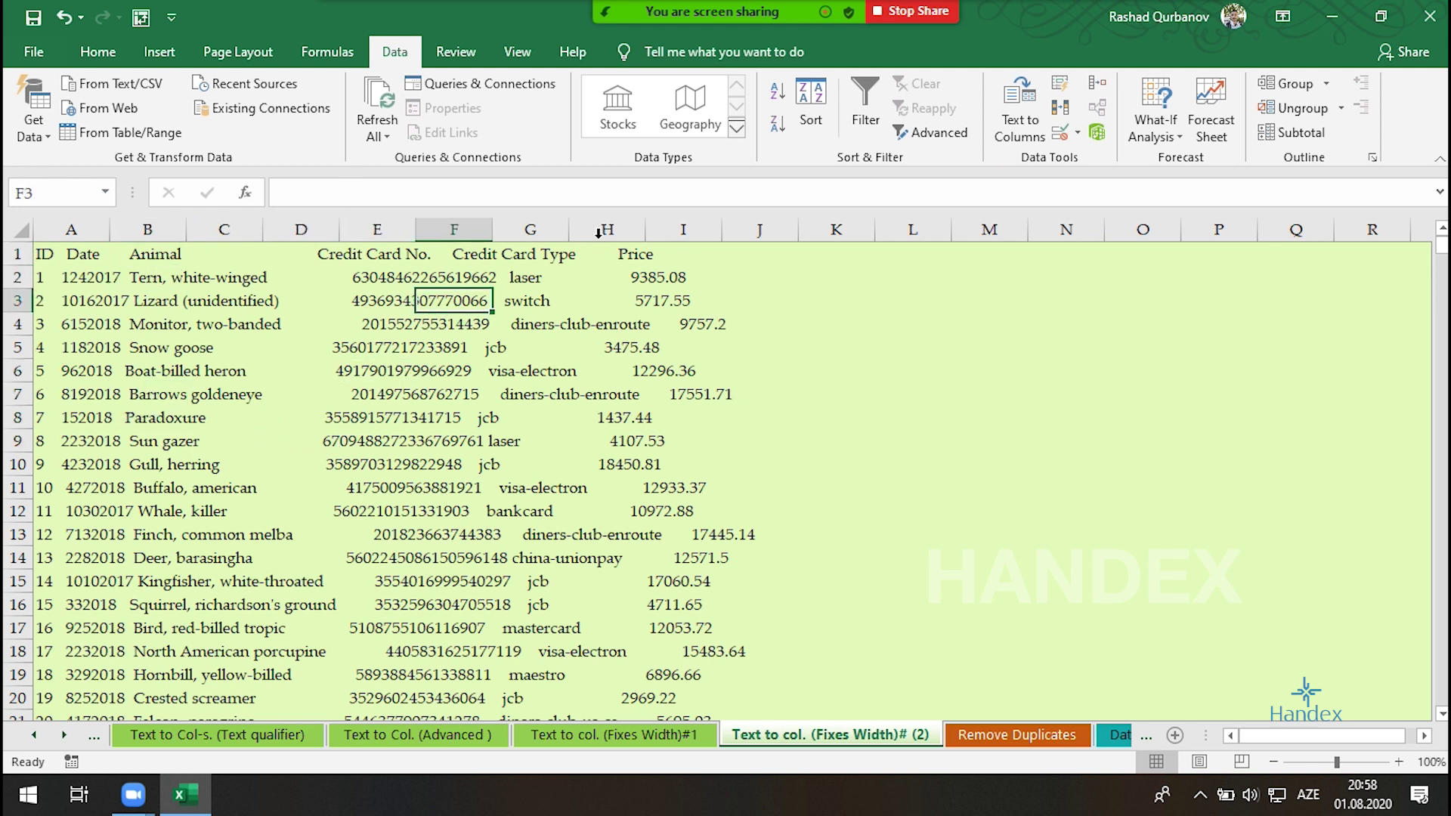
Clear the A1 header text, undo the deletion, then select all of column A
{"action": "double_click", "coordinate": [76, 254]}
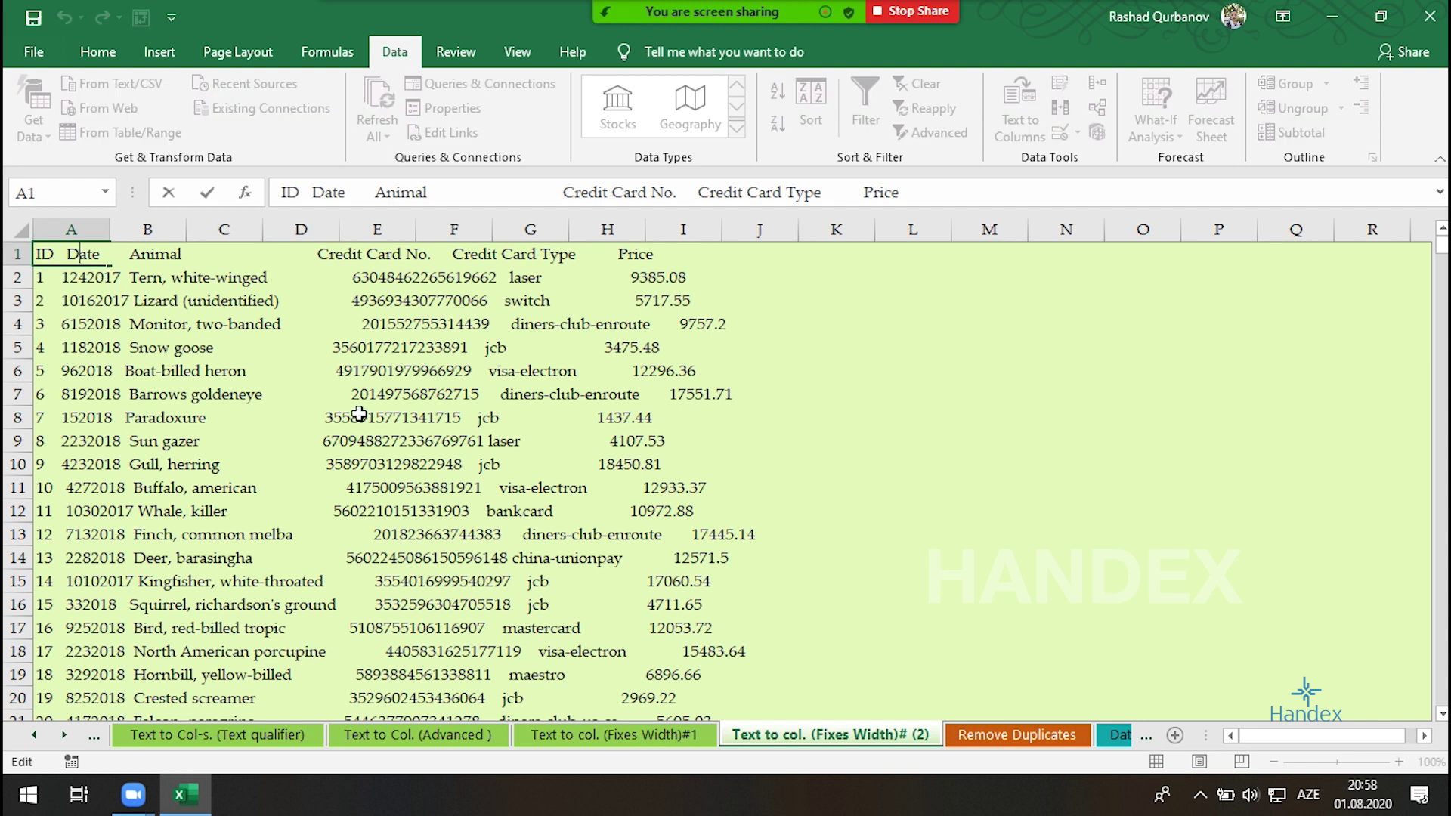
{"action": "key", "text": "Escape"}
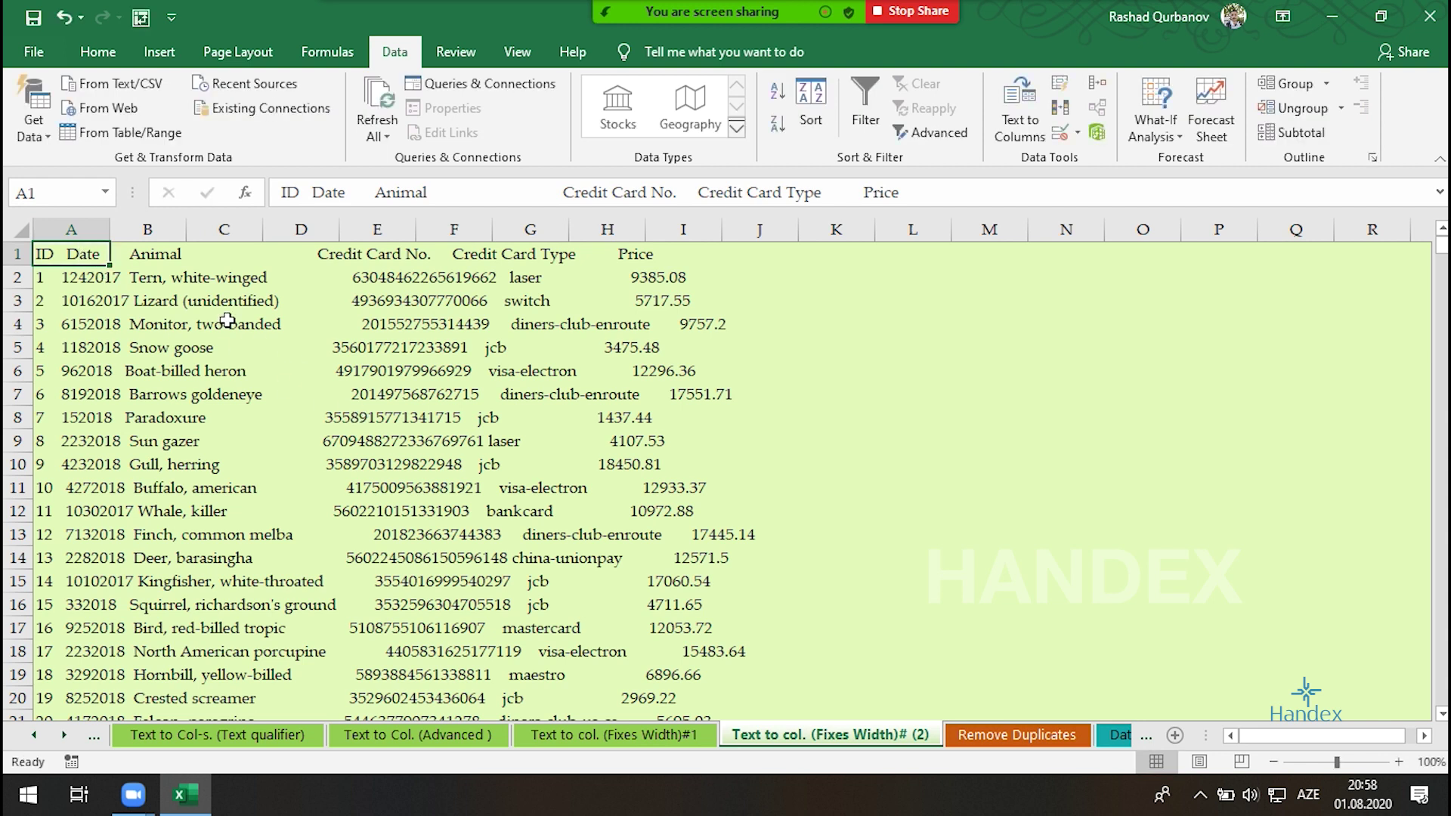
{"action": "key", "text": "Delete"}
{"action": "key", "text": "Down"}
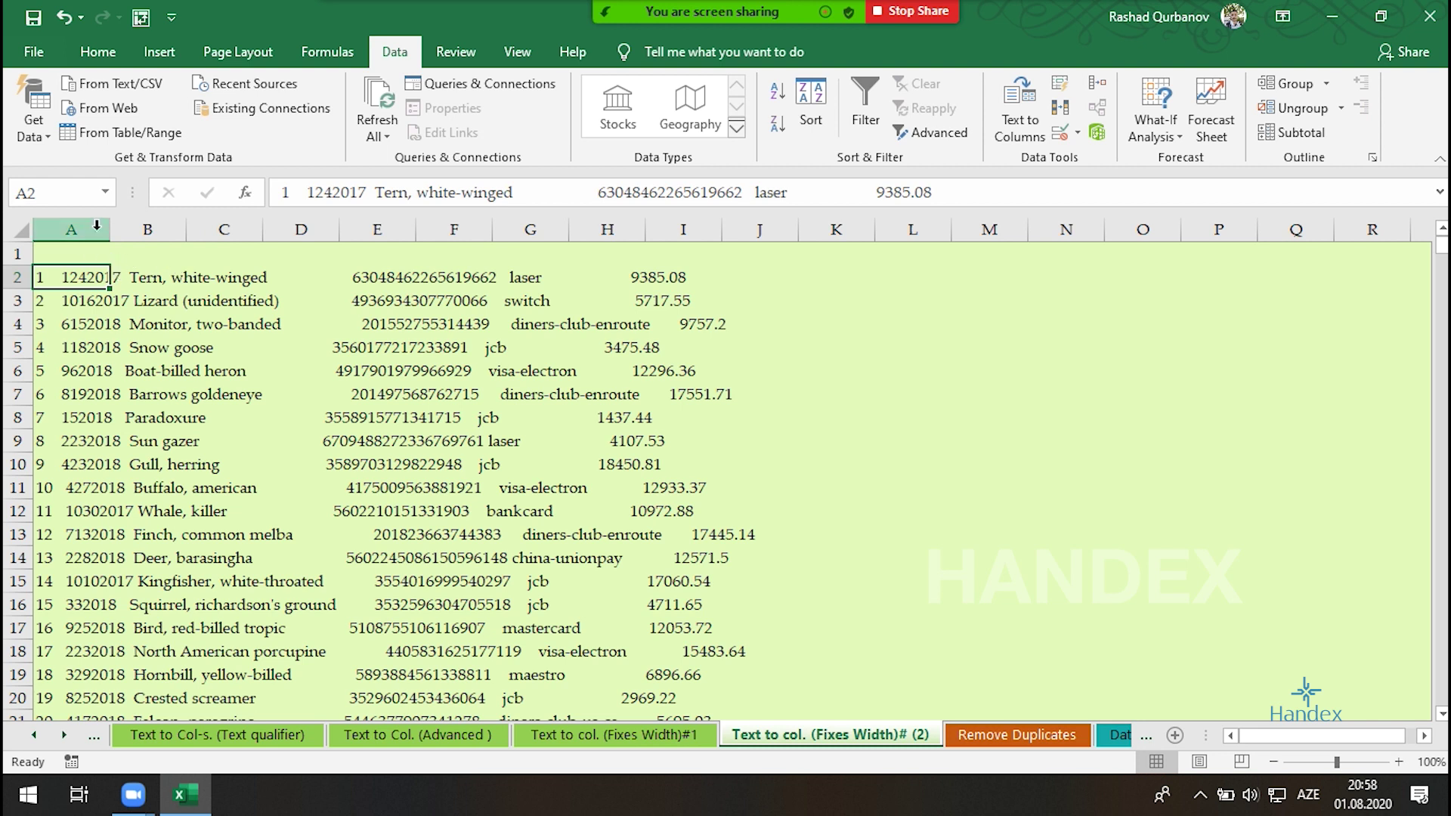
{"action": "key", "text": "ctrl+z"}
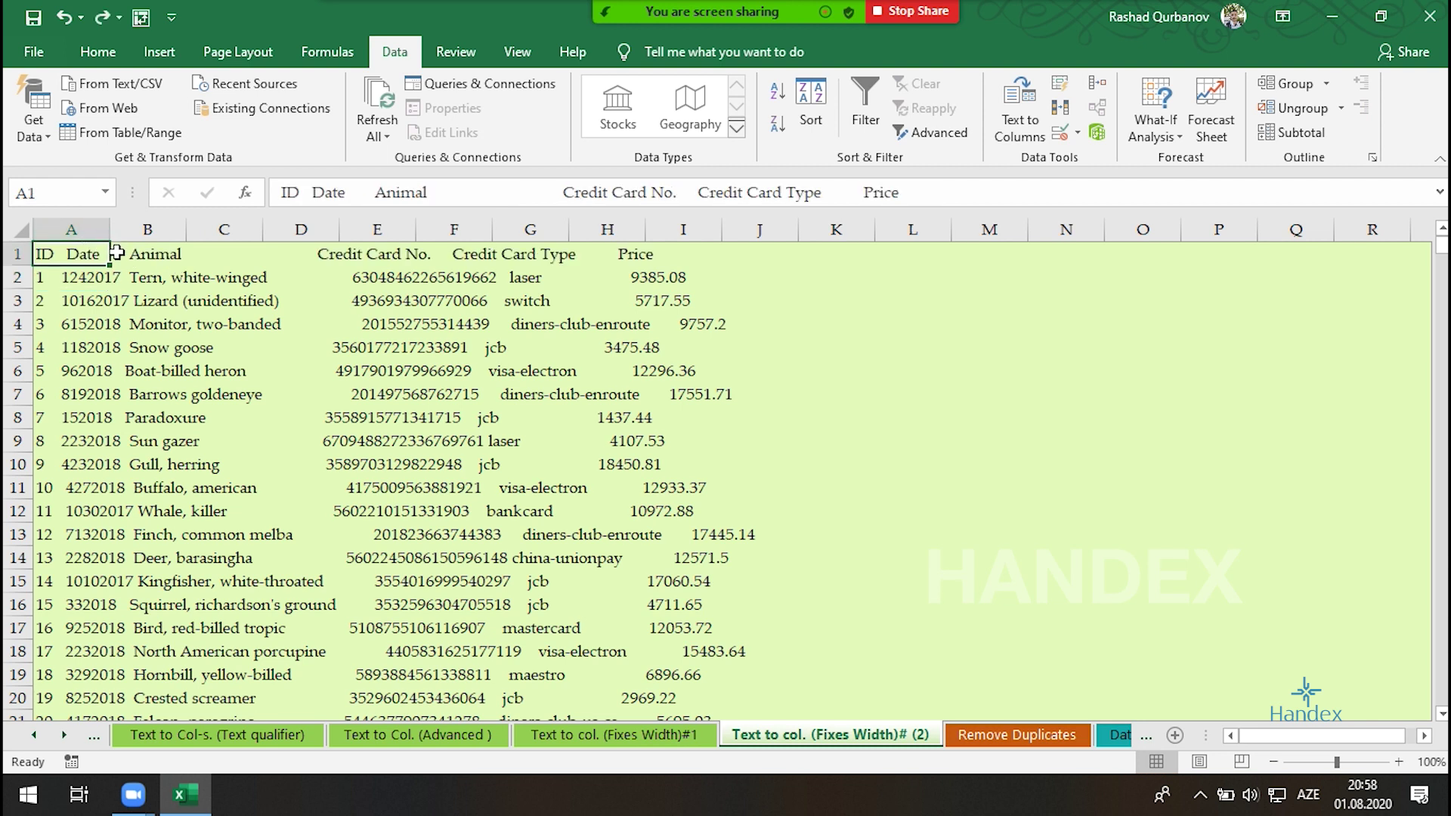
{"action": "scroll", "coordinate": [96, 476], "scroll_direction": "down", "scroll_amount": 9}
{"action": "scroll", "coordinate": [99, 488], "scroll_direction": "up", "scroll_amount": 9}
{"action": "left_click", "coordinate": [89, 220]}
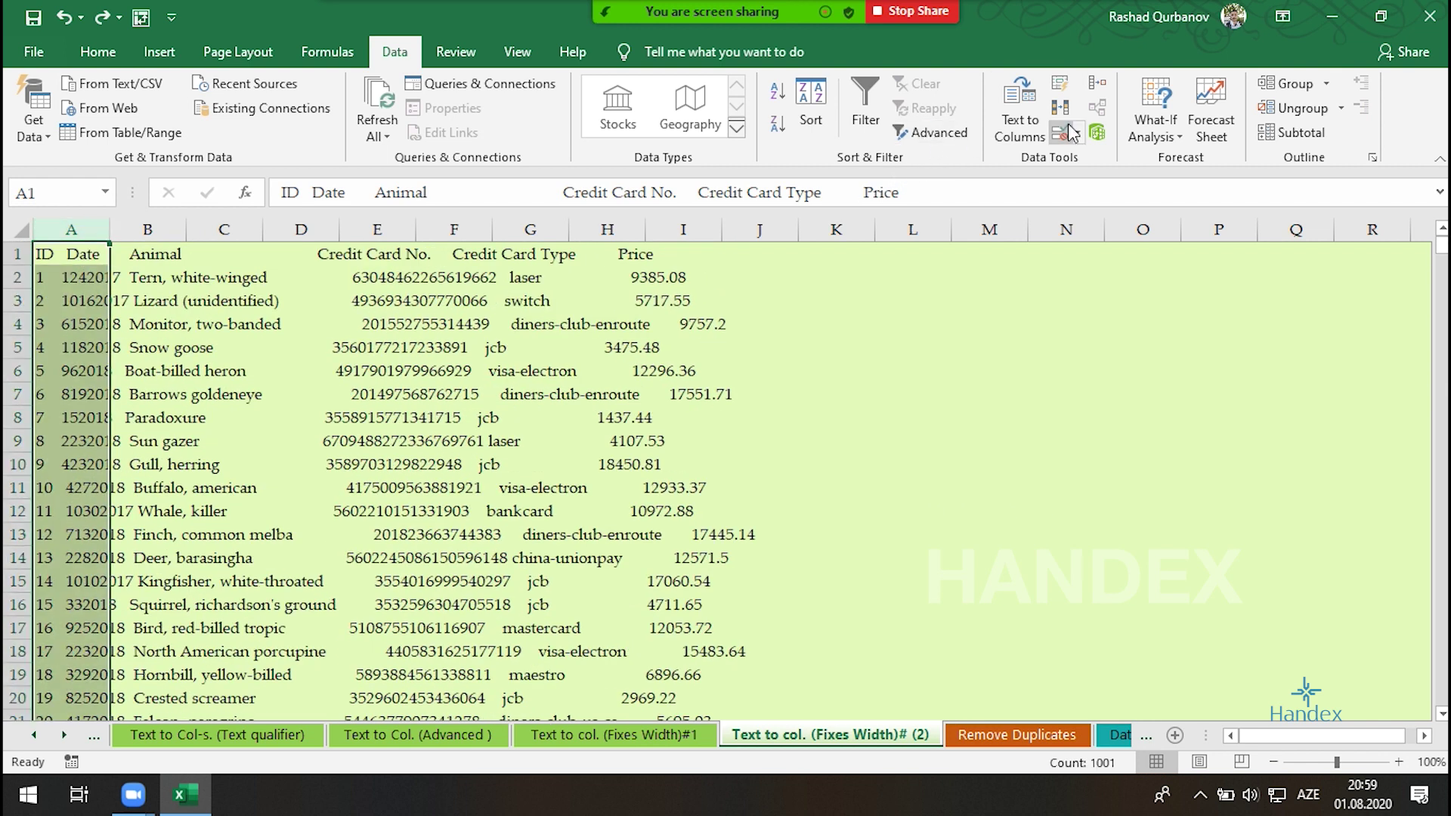
Split column A by fixed width into ID, Date, Animal, Credit Card No., Credit Card Type and Price
{"action": "left_click", "coordinate": [1019, 121]}
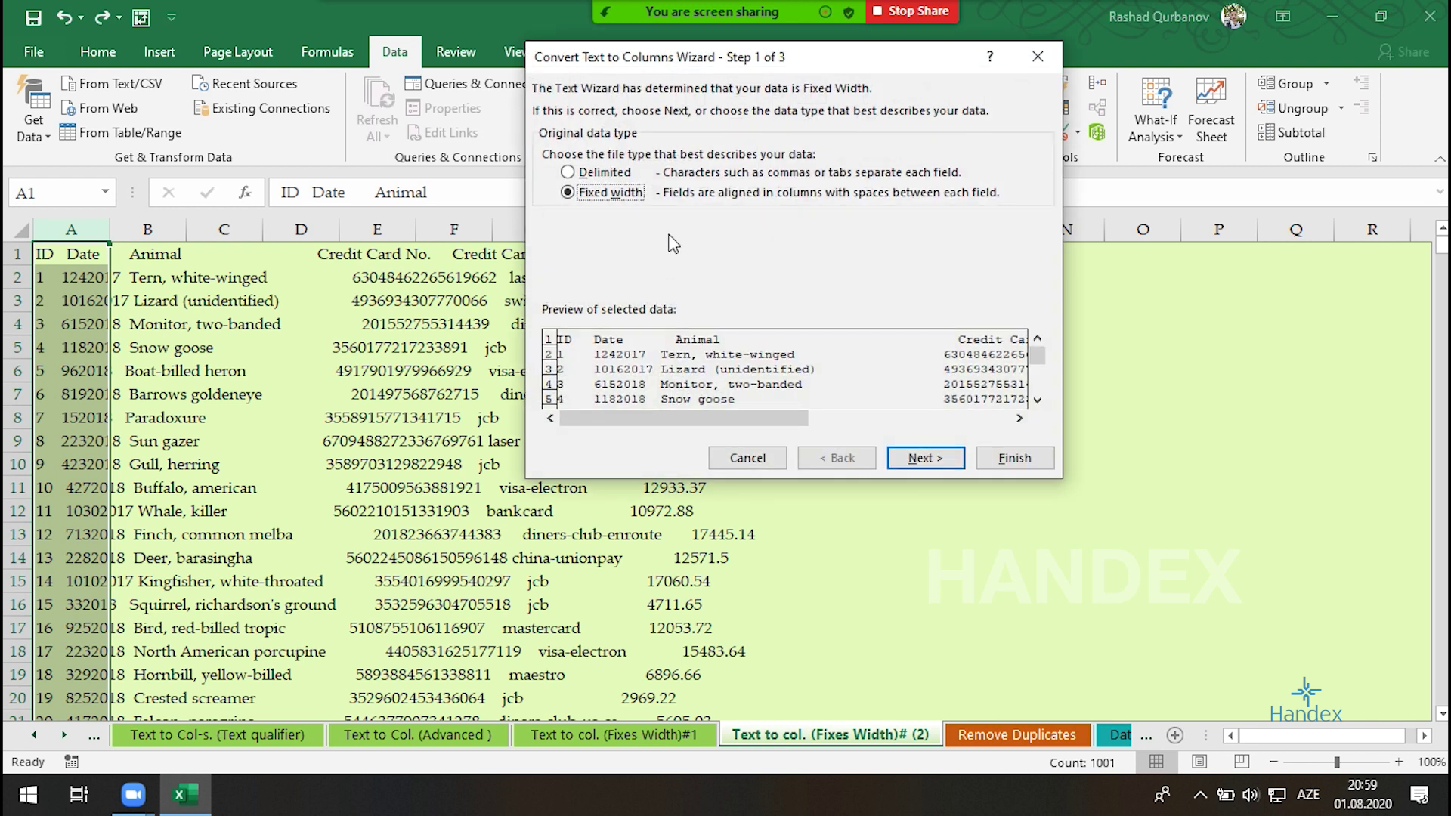
{"action": "left_click", "coordinate": [924, 459]}
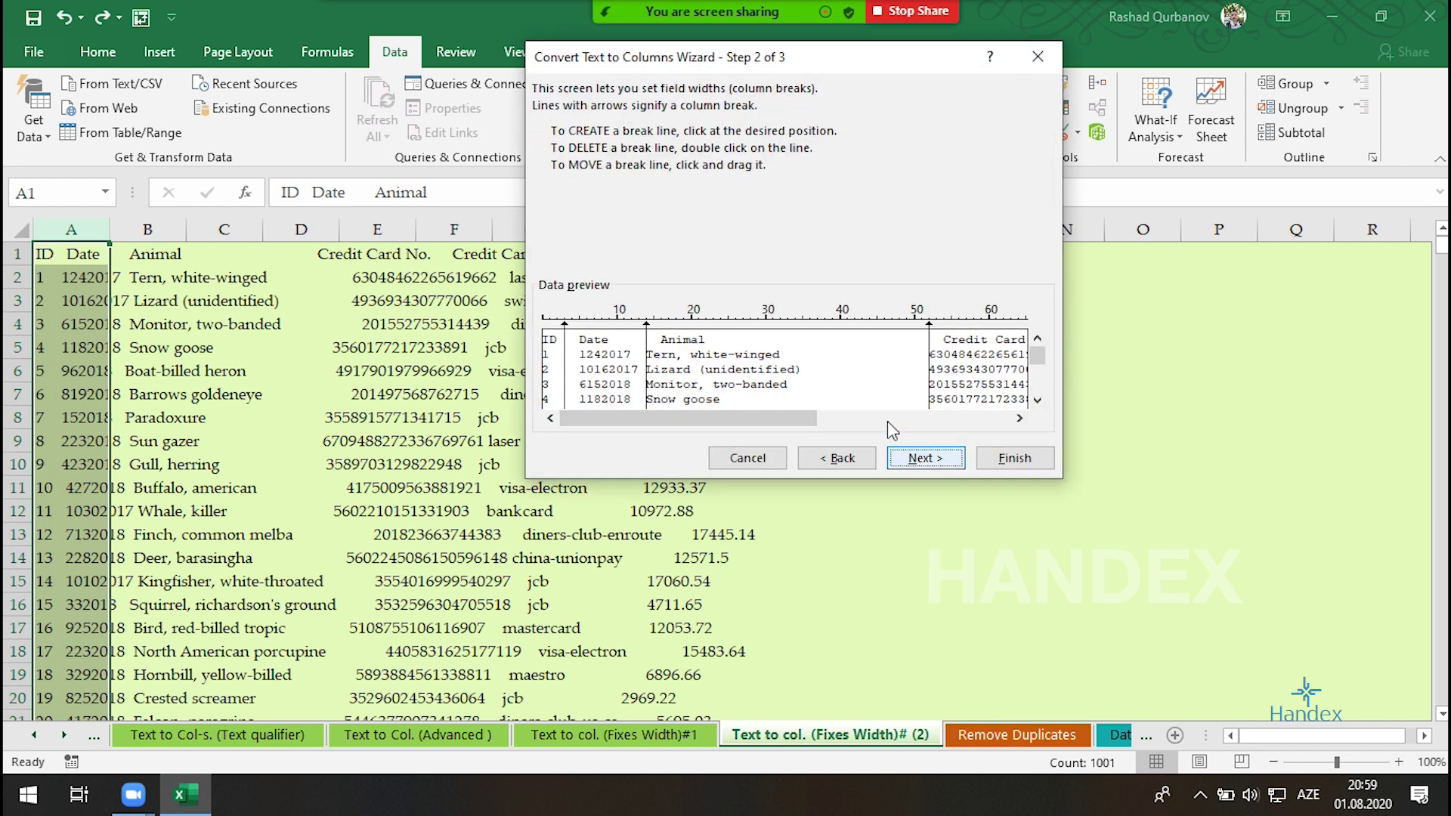
{"action": "mouse_move", "coordinate": [851, 412]}
{"action": "left_mouse_down"}
{"action": "mouse_move", "coordinate": [956, 423]}
{"action": "mouse_move", "coordinate": [699, 412]}
{"action": "left_mouse_up"}
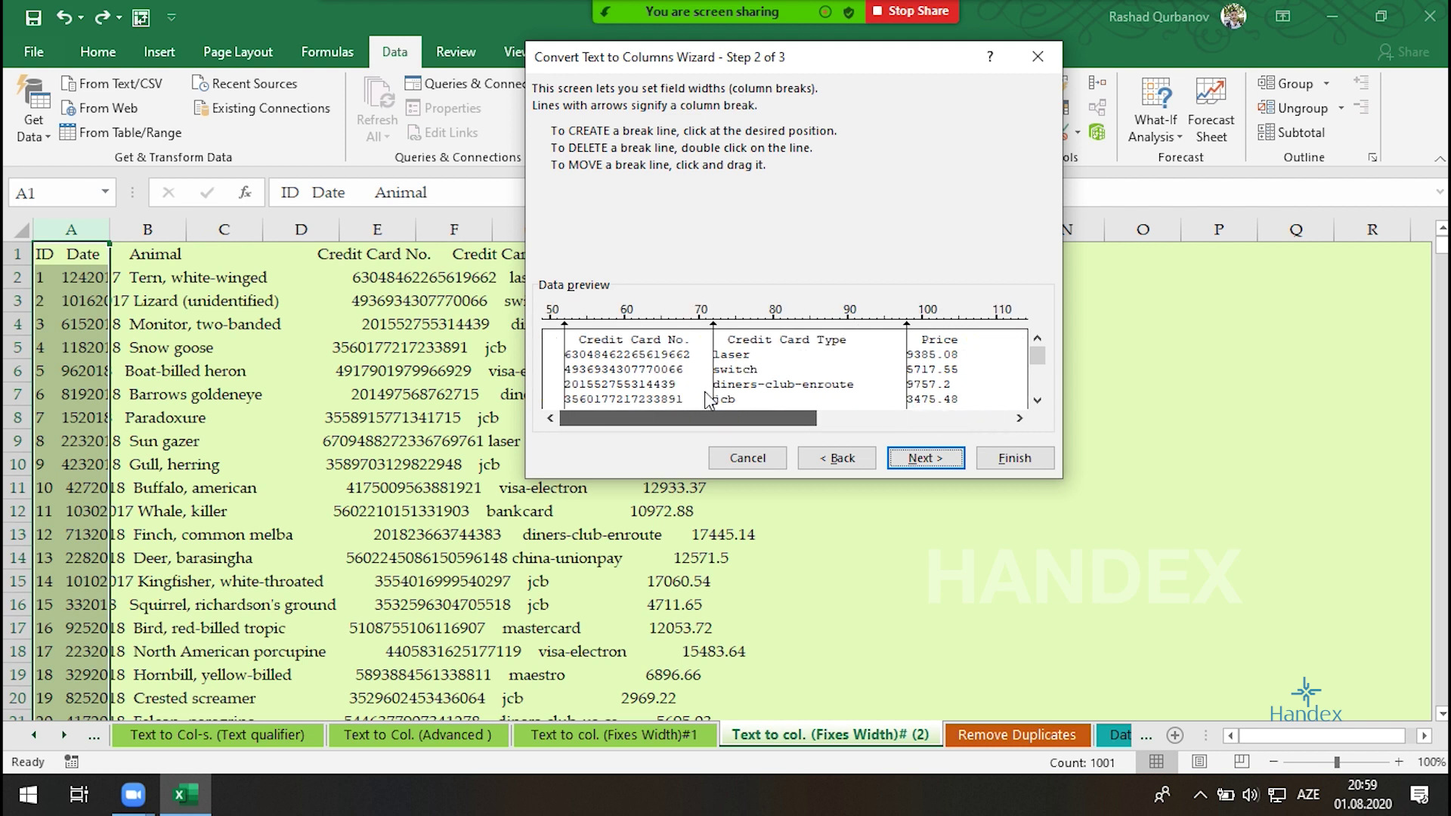
{"action": "left_click", "coordinate": [925, 458]}
{"action": "left_click", "coordinate": [1014, 458]}
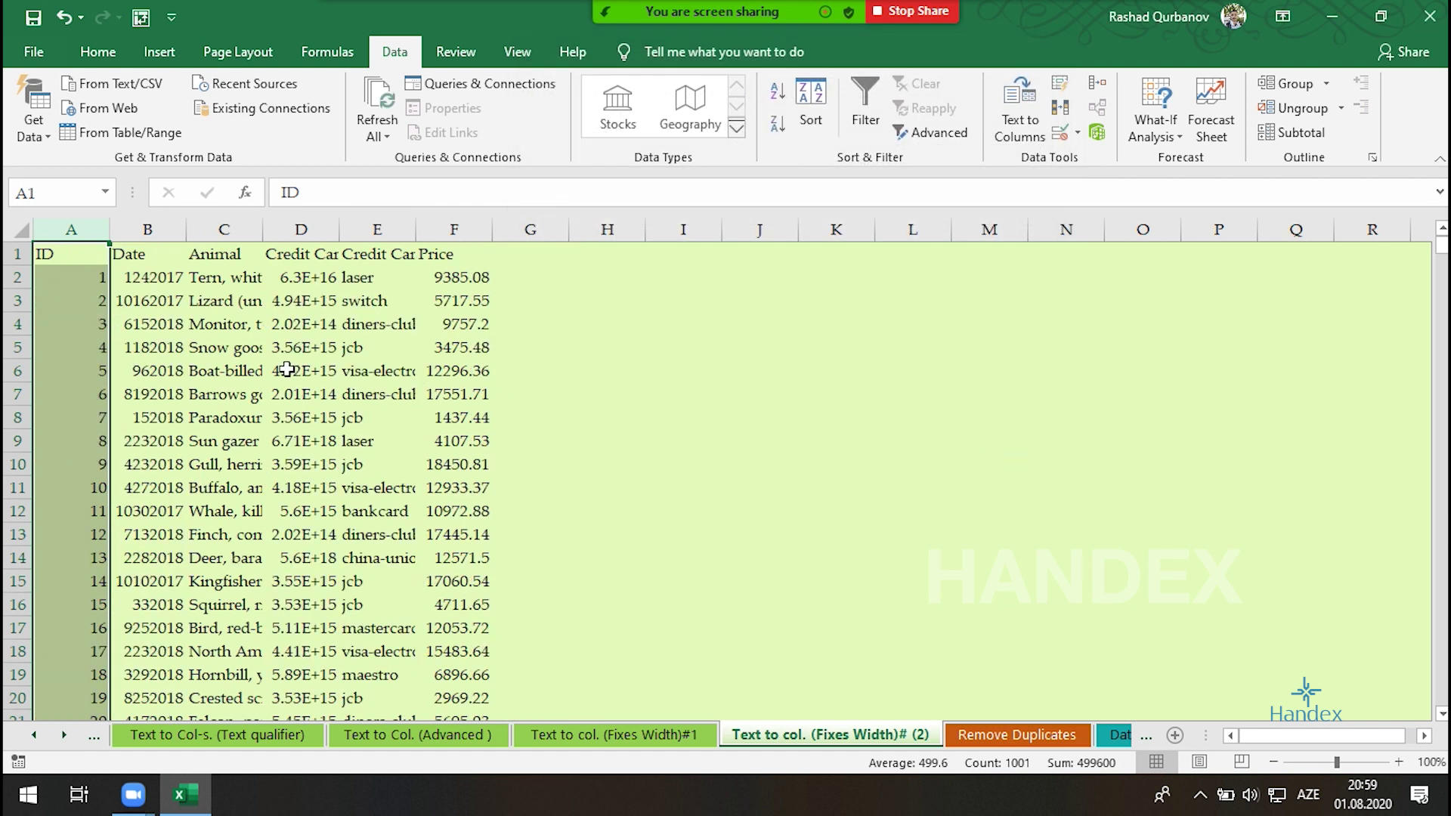
Select columns A through F and AutoFit their widths
{"action": "left_click_drag", "start_coordinate": [75, 231], "coordinate": [484, 247]}
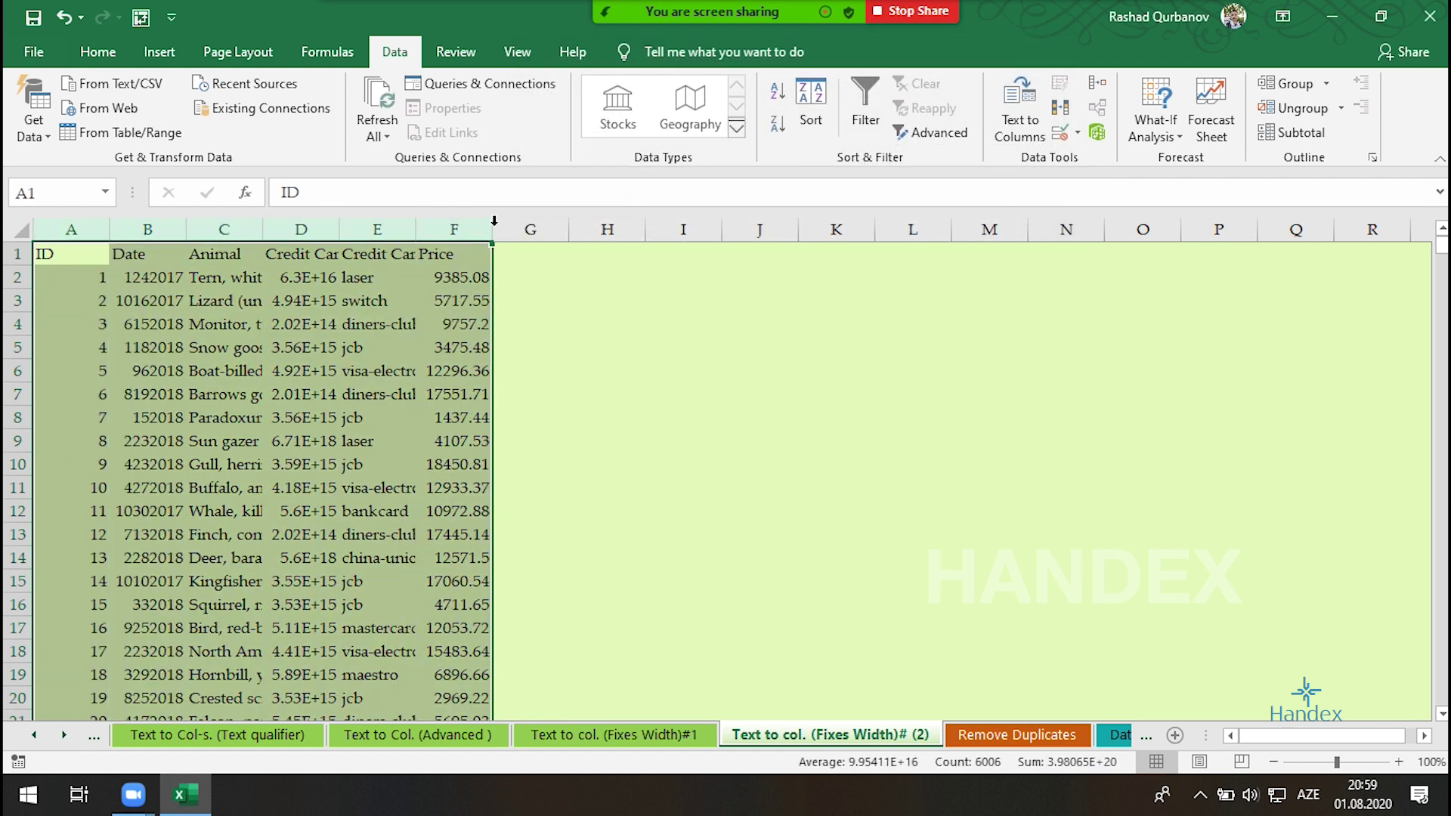
{"action": "double_click", "coordinate": [492, 227]}
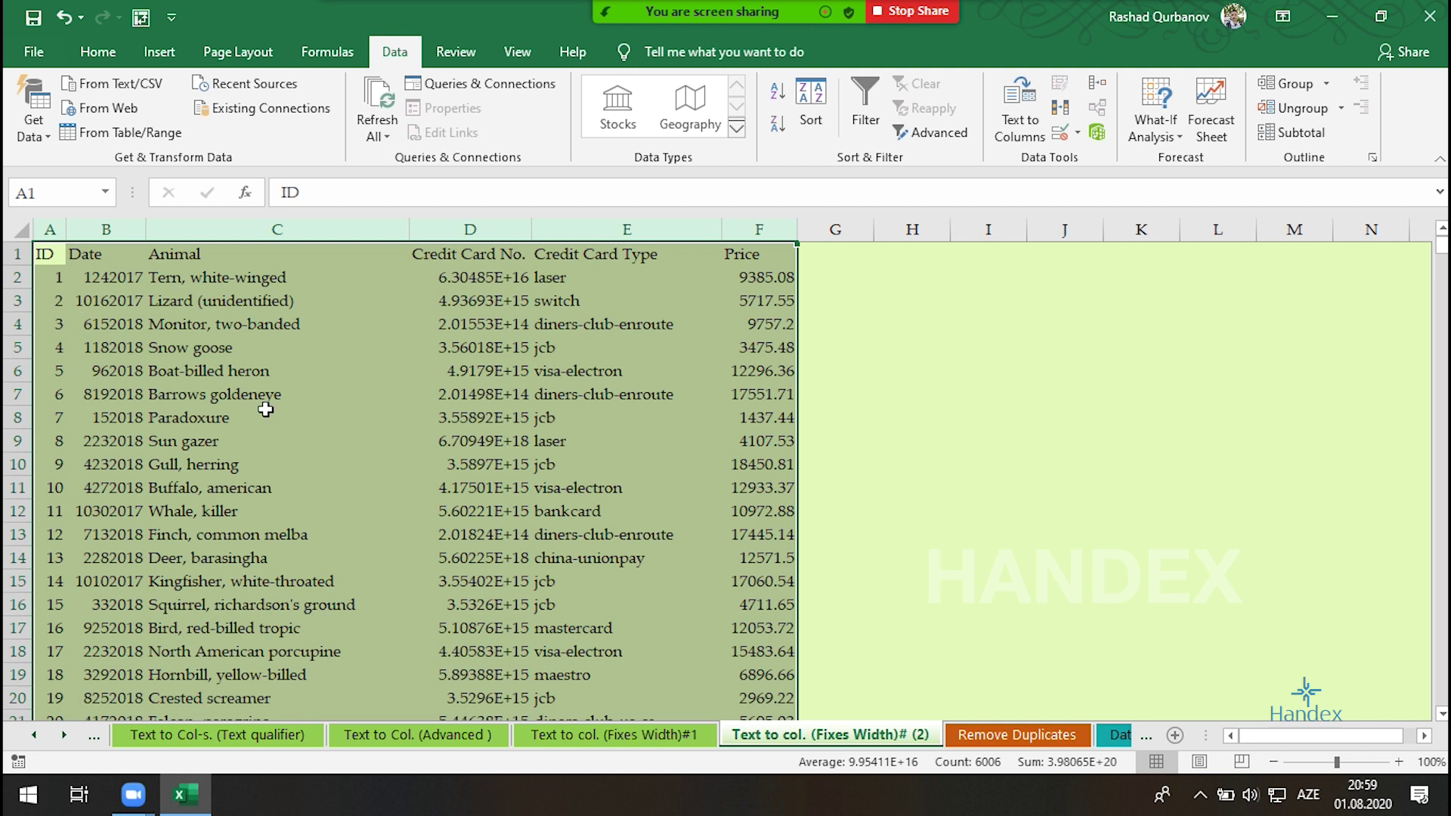